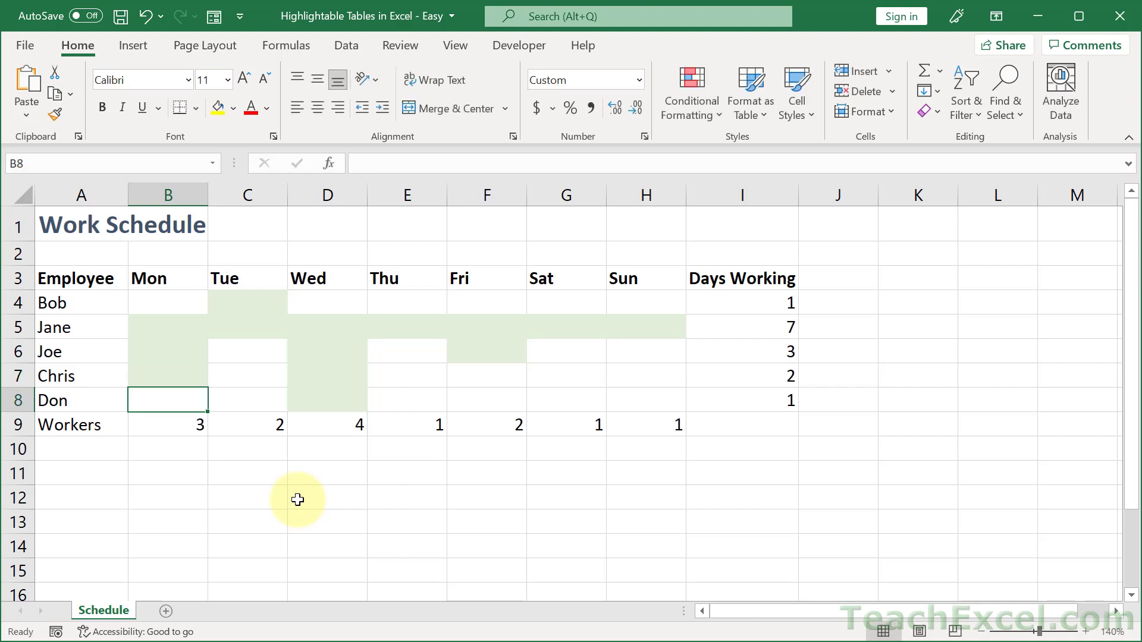
Step: Enter 1 in cell B8 and examine the totals in I4:I8 and C9:H9
type("1")
key("Return")
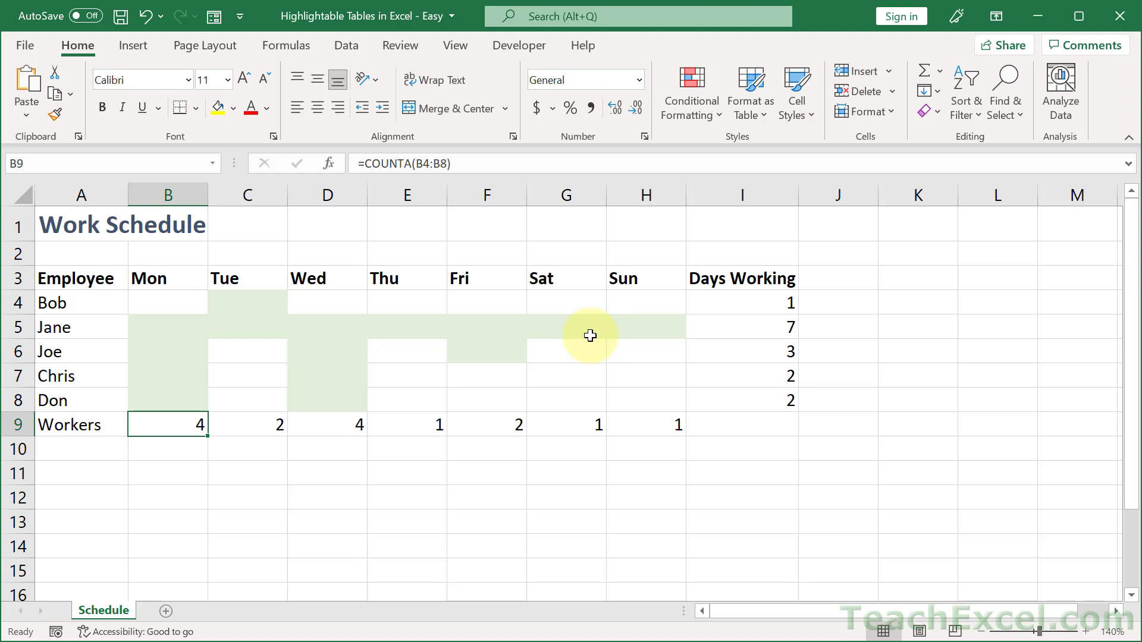
left_click_drag(730, 304, 730, 392)
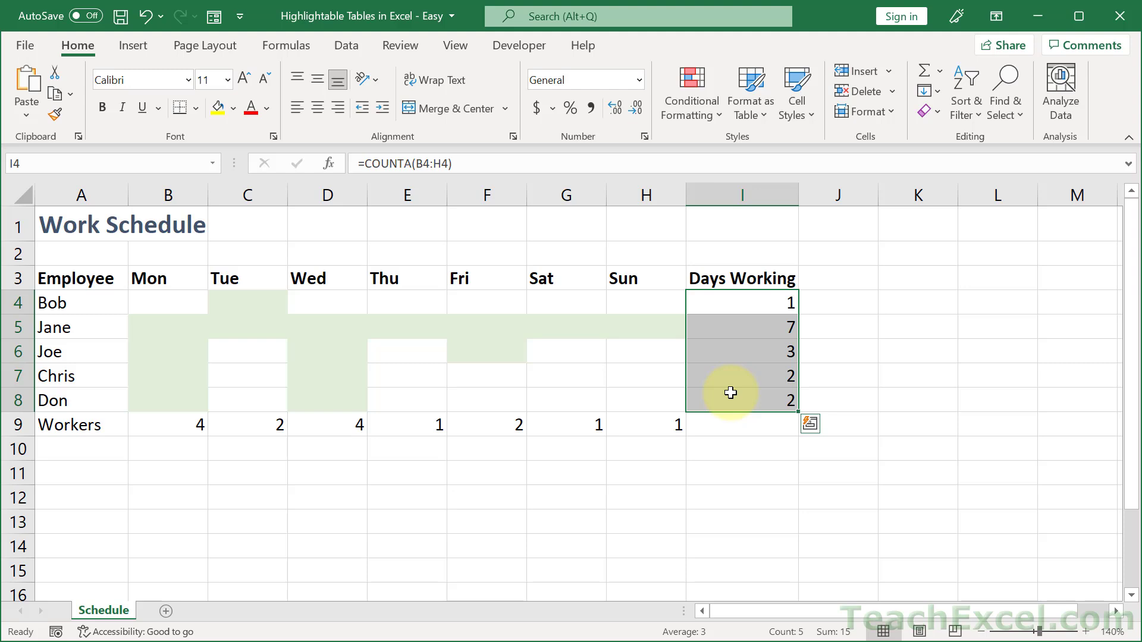
left_click_drag(237, 433, 610, 428)
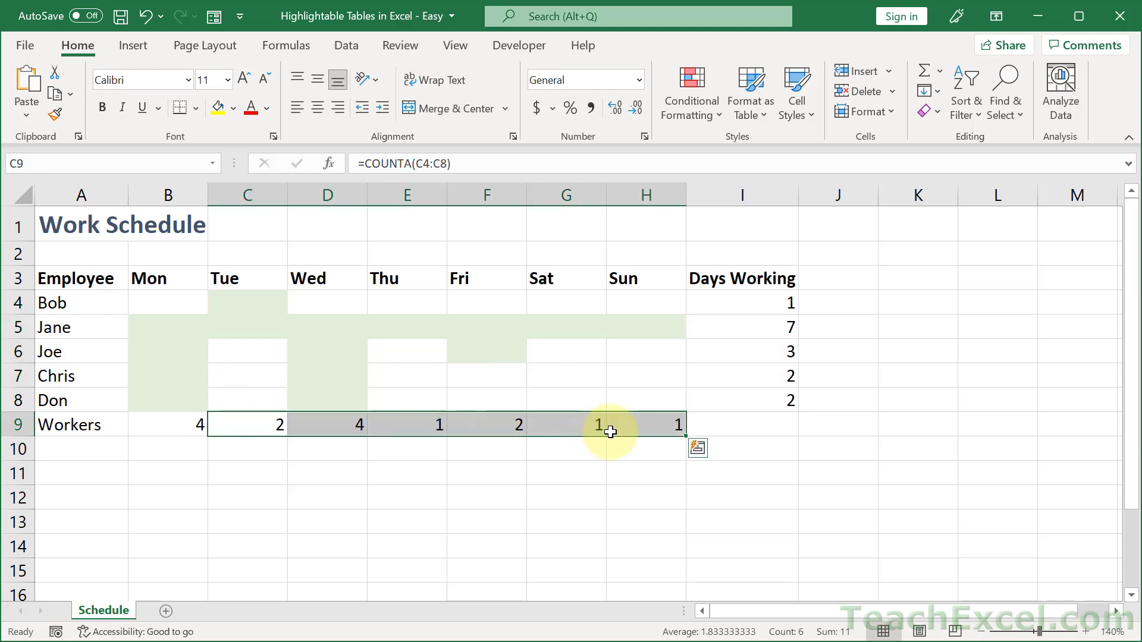
left_click(550, 499)
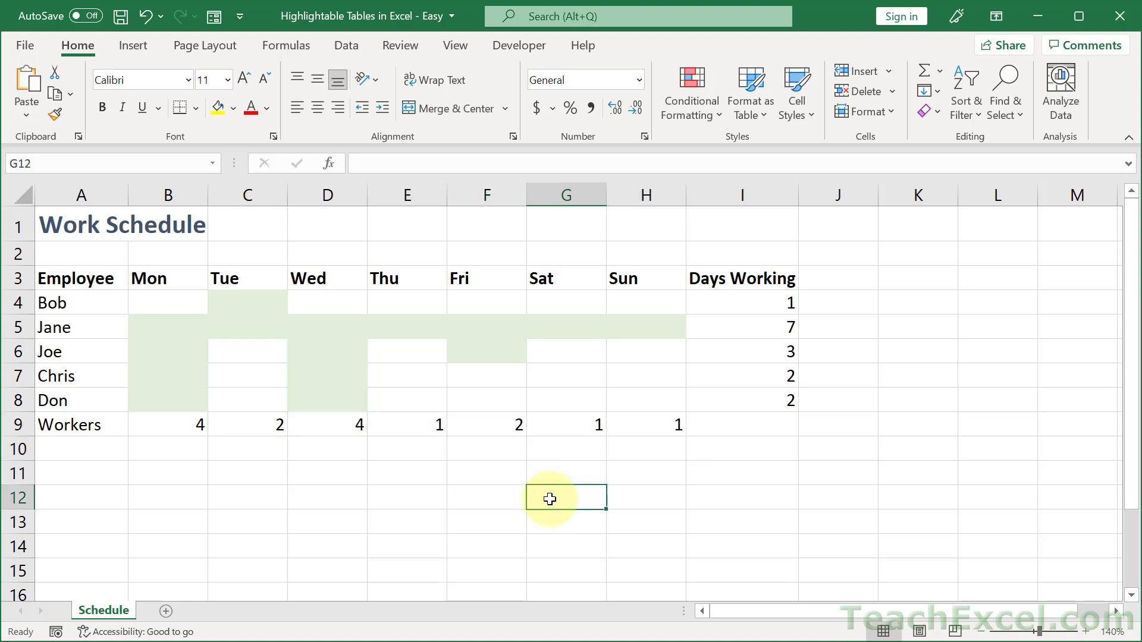
Step: Clear the Monday entries in cells B7, B6 and B5
left_click(173, 369)
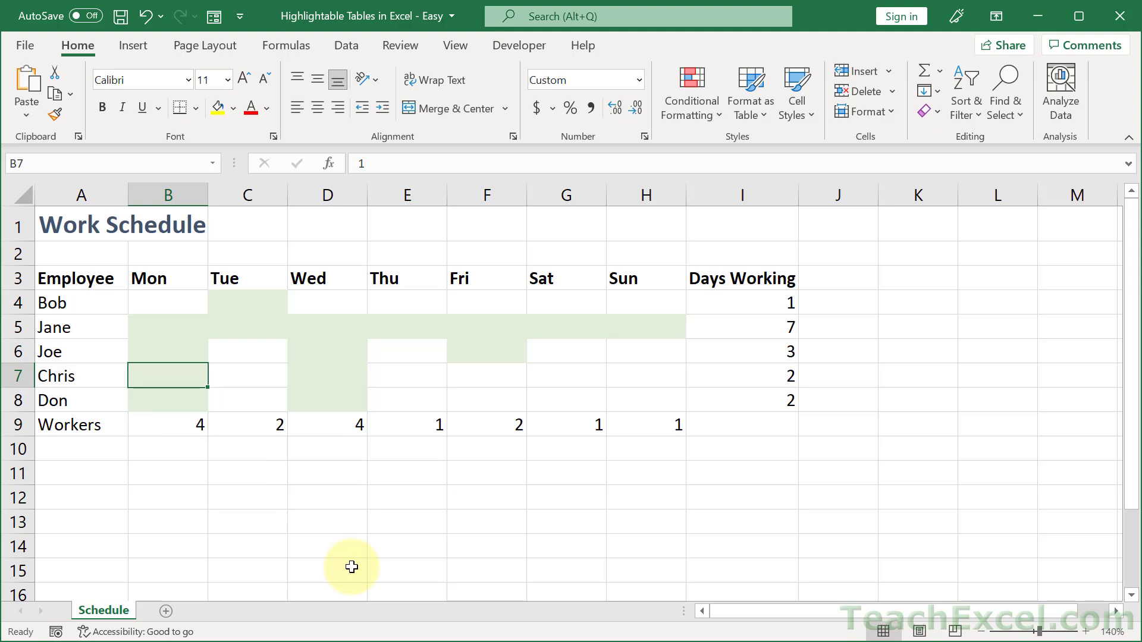
key("Delete")
key("Up")
key("Delete")
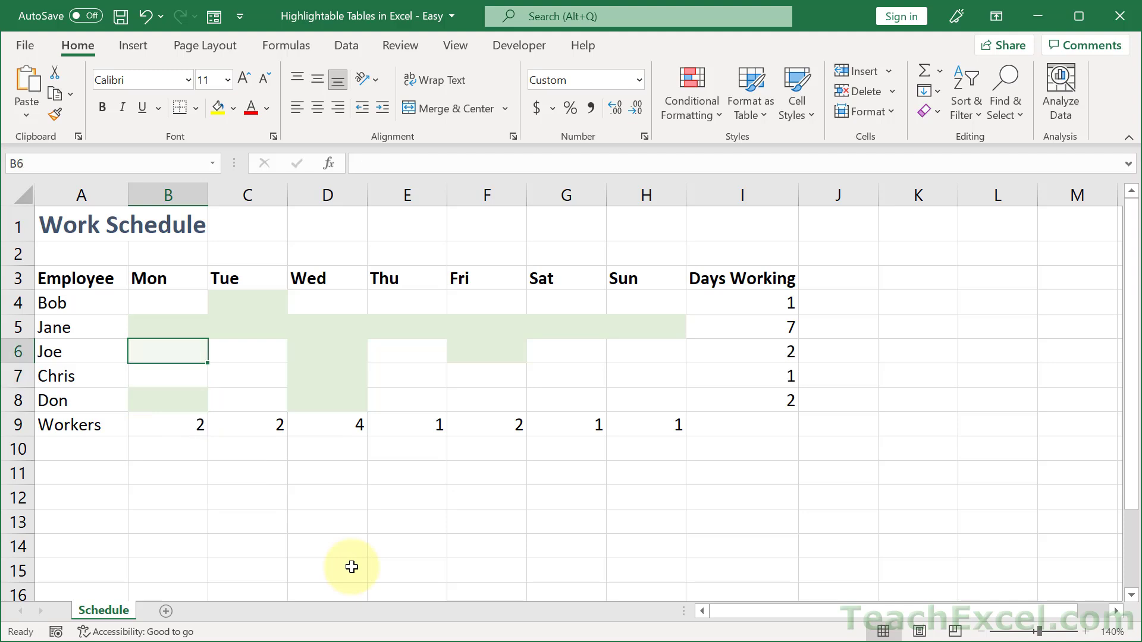
key("Up")
key("Delete")
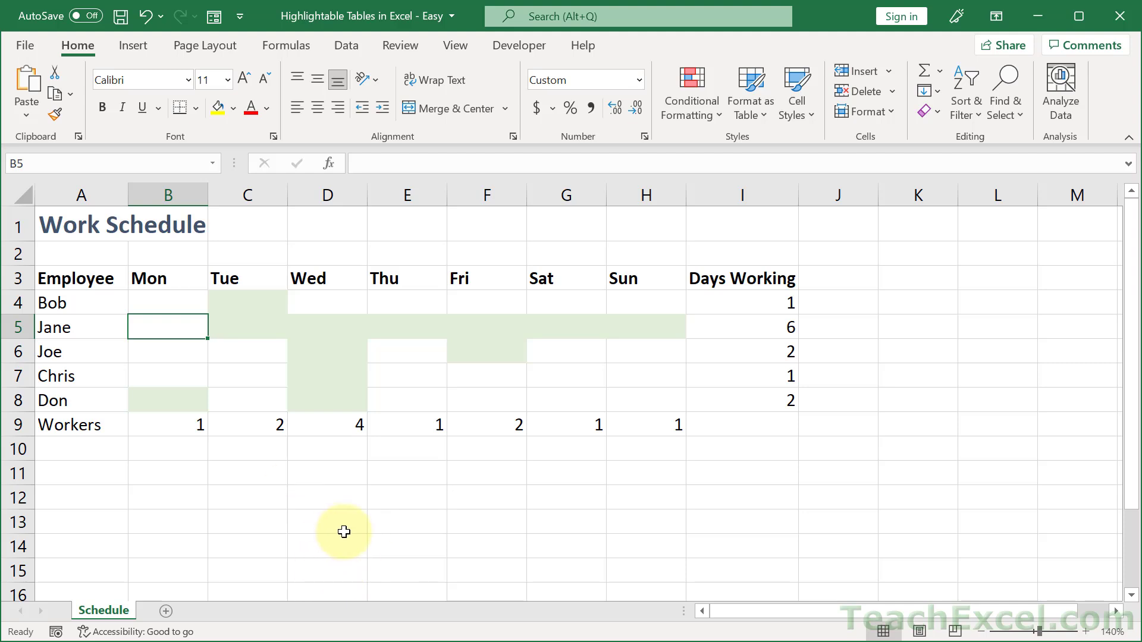
Step: Enter 1 in cell B5 of the empty schedule to mark a Monday shift
left_click(168, 476)
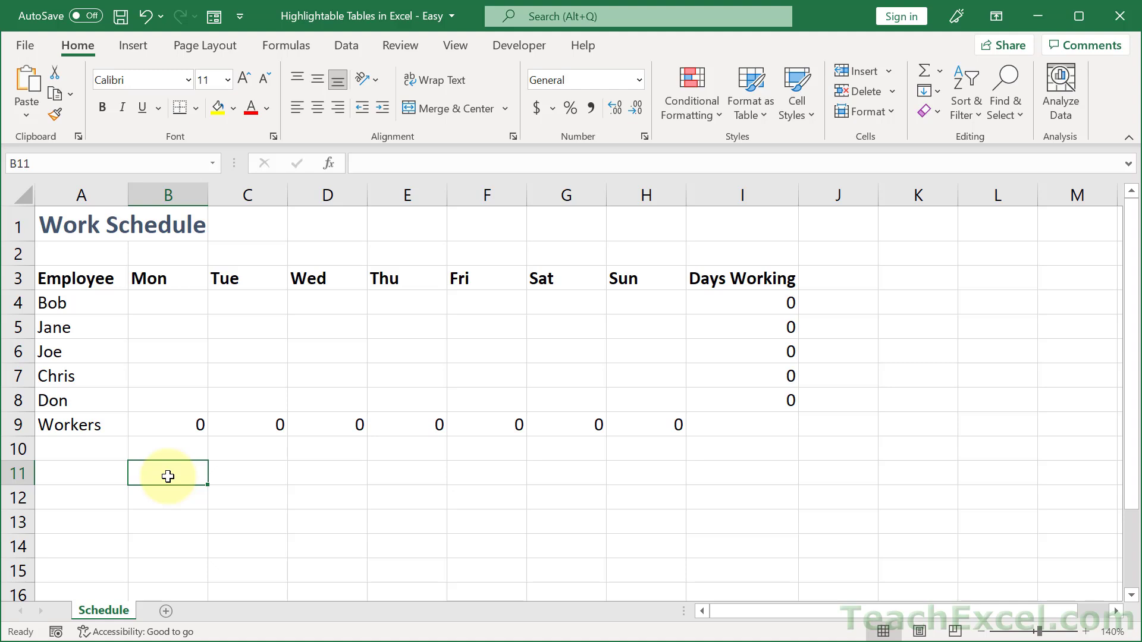
left_click(173, 328)
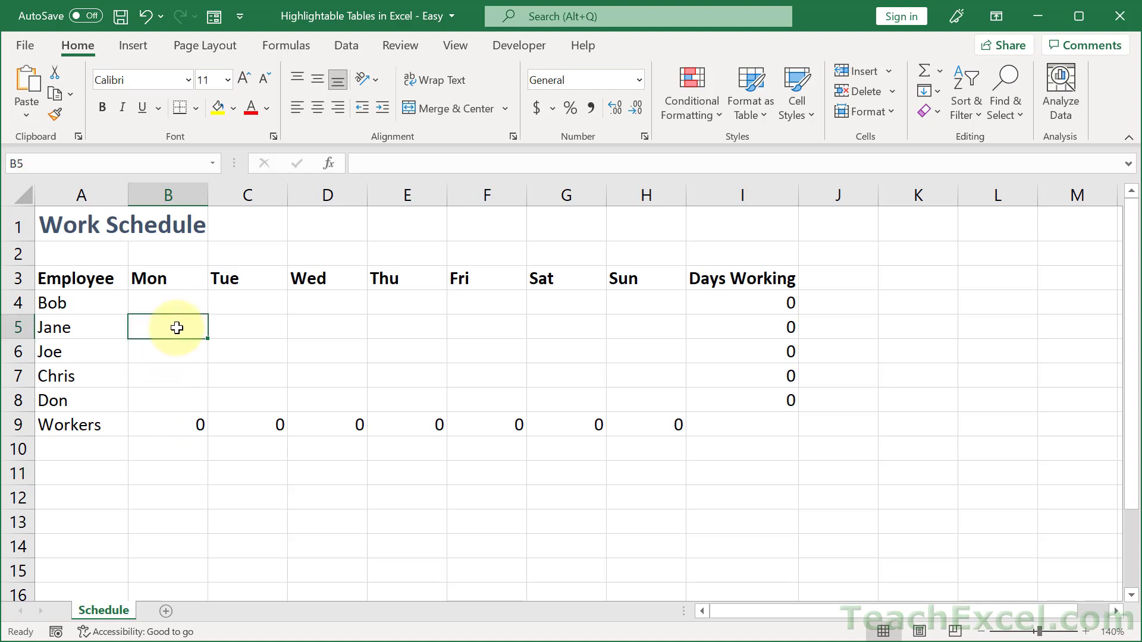
type("1")
key("Return")
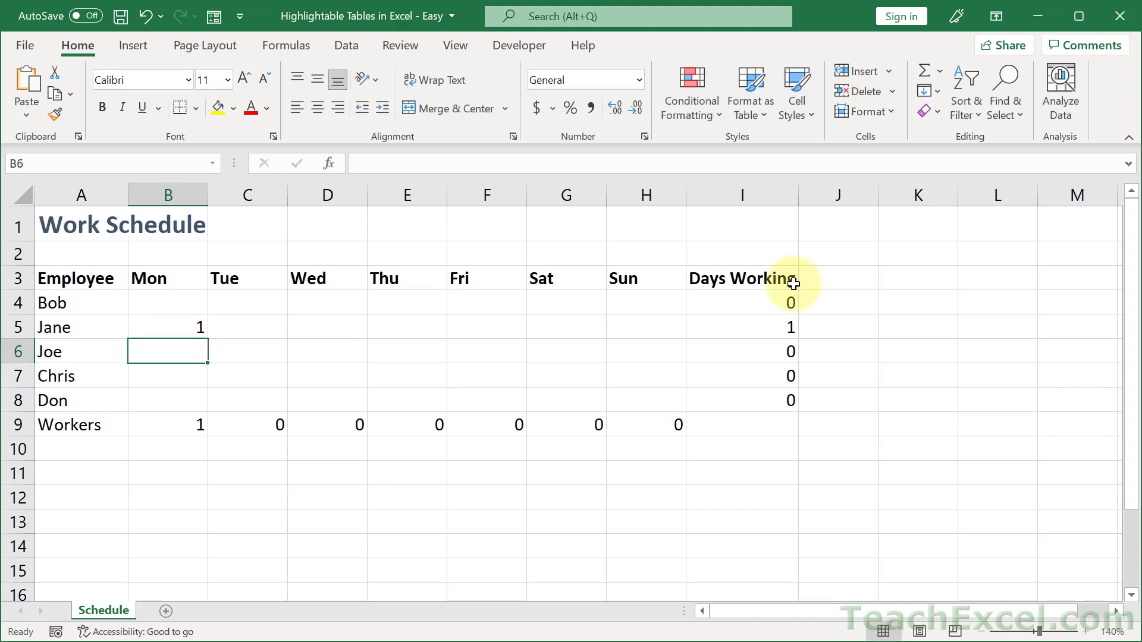
Step: Inspect the COUNTA formulas in the Workers total B9 and the Days Working total I5 without changing them
left_click(770, 328)
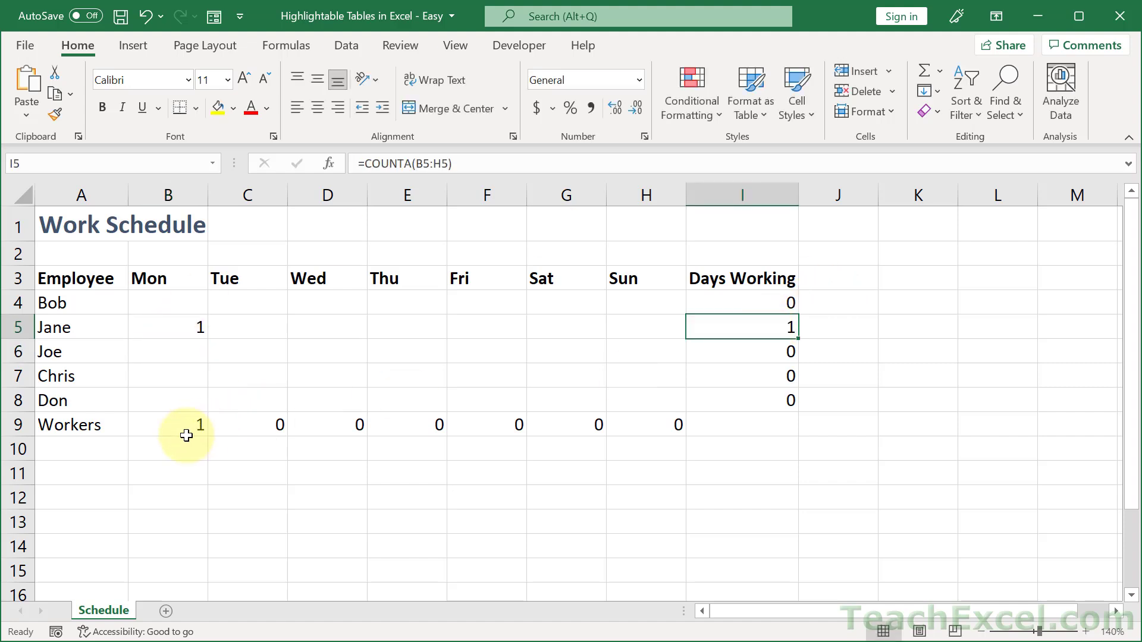
left_click(184, 434)
double_click(174, 423)
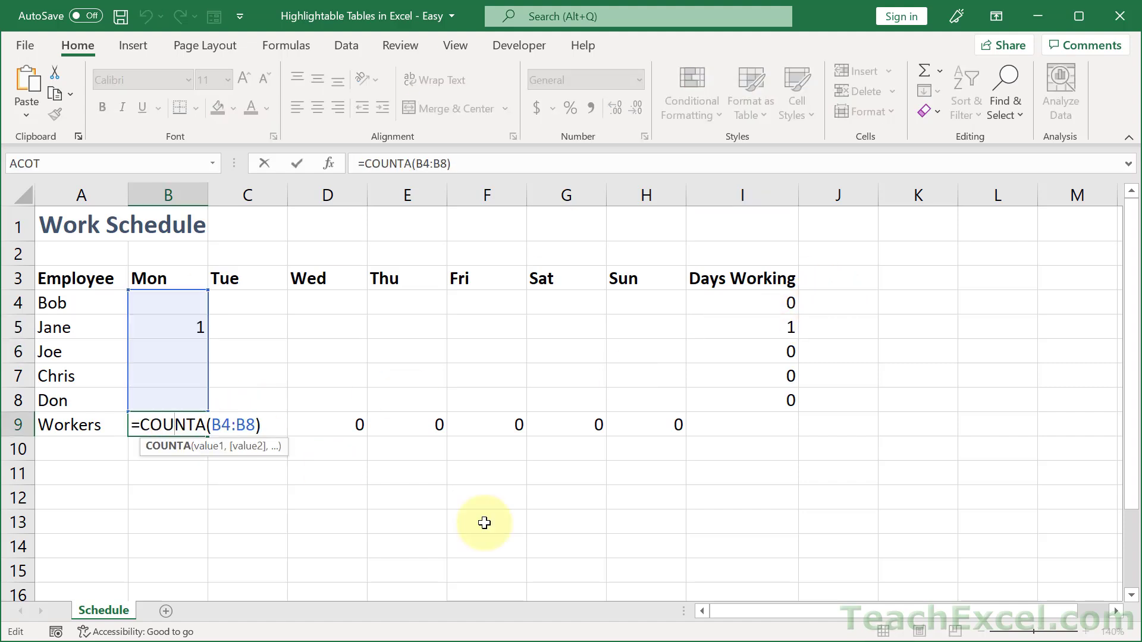
key("Escape")
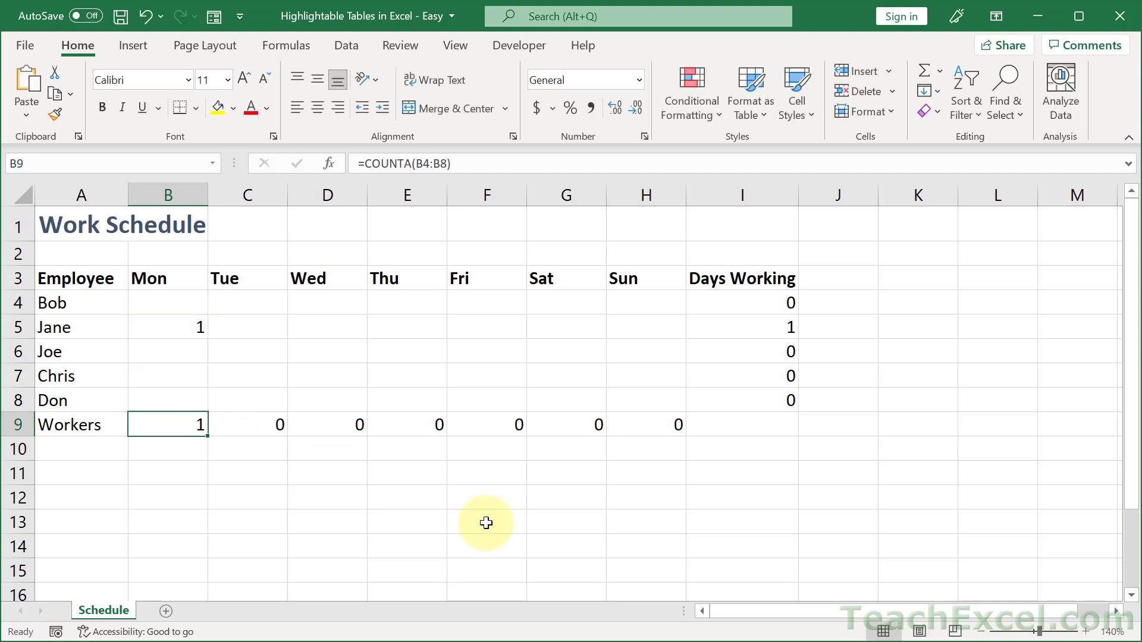
double_click(733, 326)
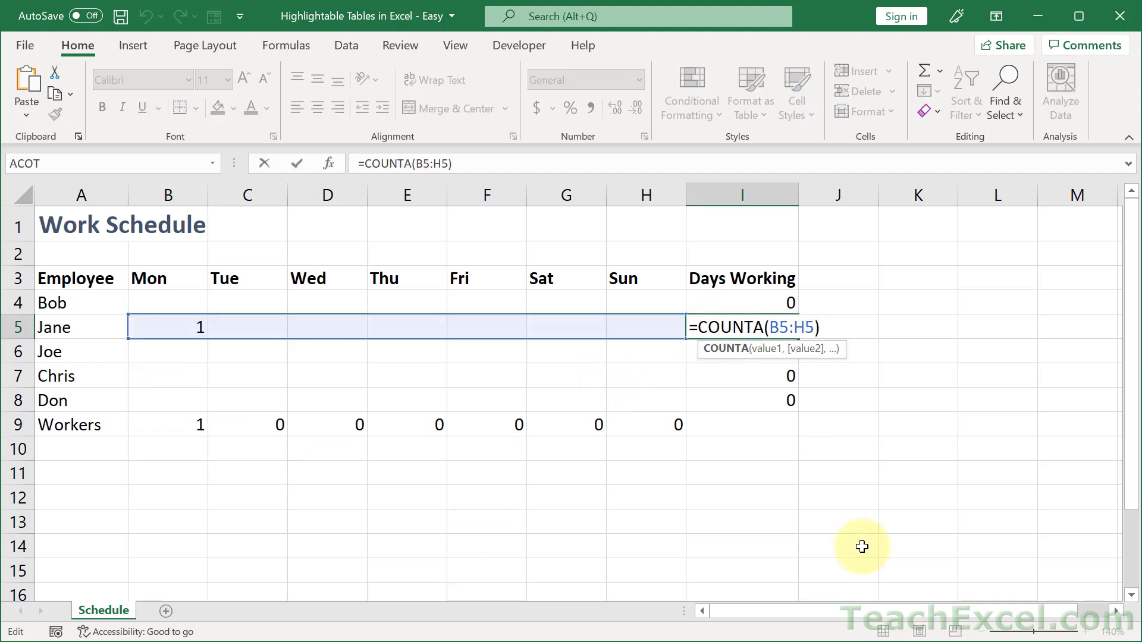
key("Escape")
Step: Mark more shifts in the schedule by entering 1 in cells C6, D7, F5 and E5
left_click(257, 347)
type("1")
key("Return")
left_click(348, 376)
type("1")
key("Return")
left_click(472, 329)
type("1")
key("Return")
left_click(423, 327)
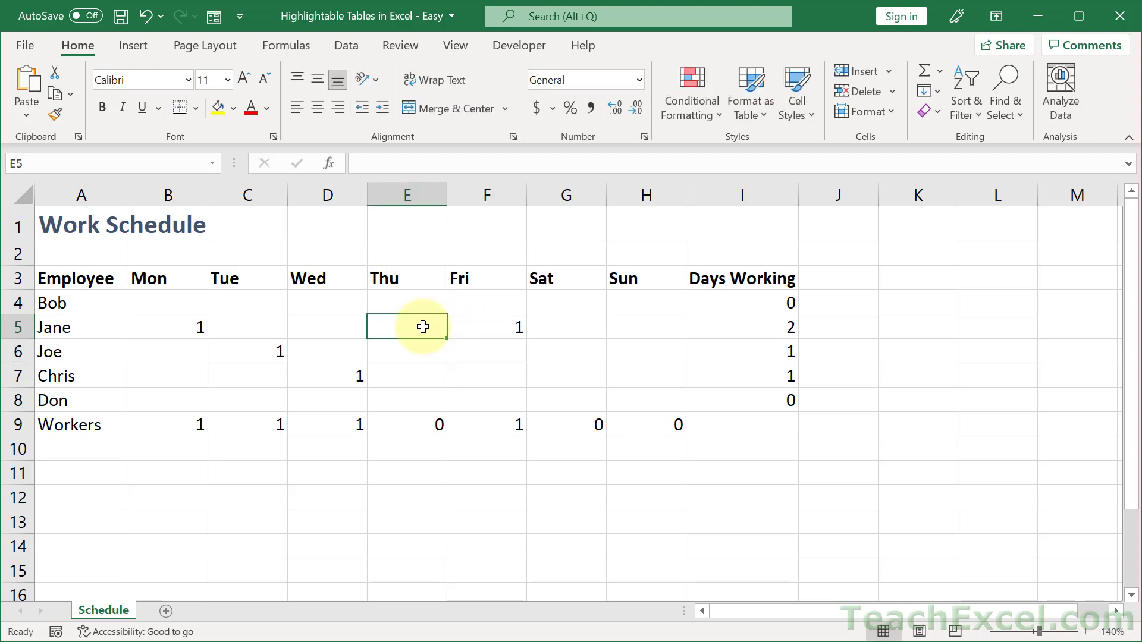
type("1")
key("Return")
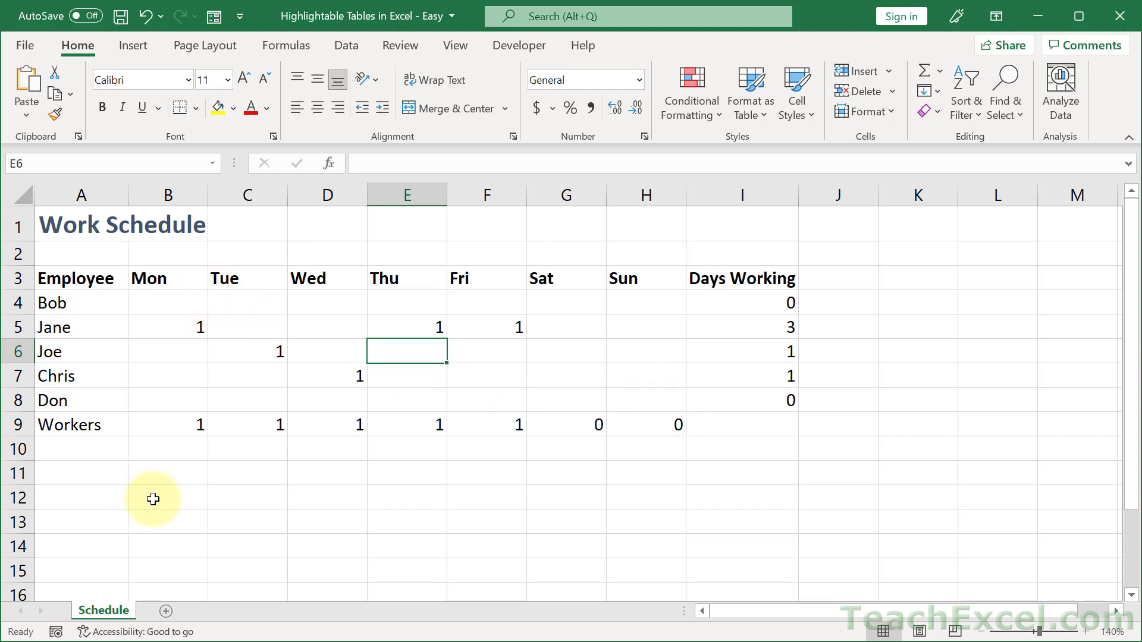
Step: Enter the test formula =NOT(ISBLANK(B4)) in cell B11 below the schedule
left_click(158, 471)
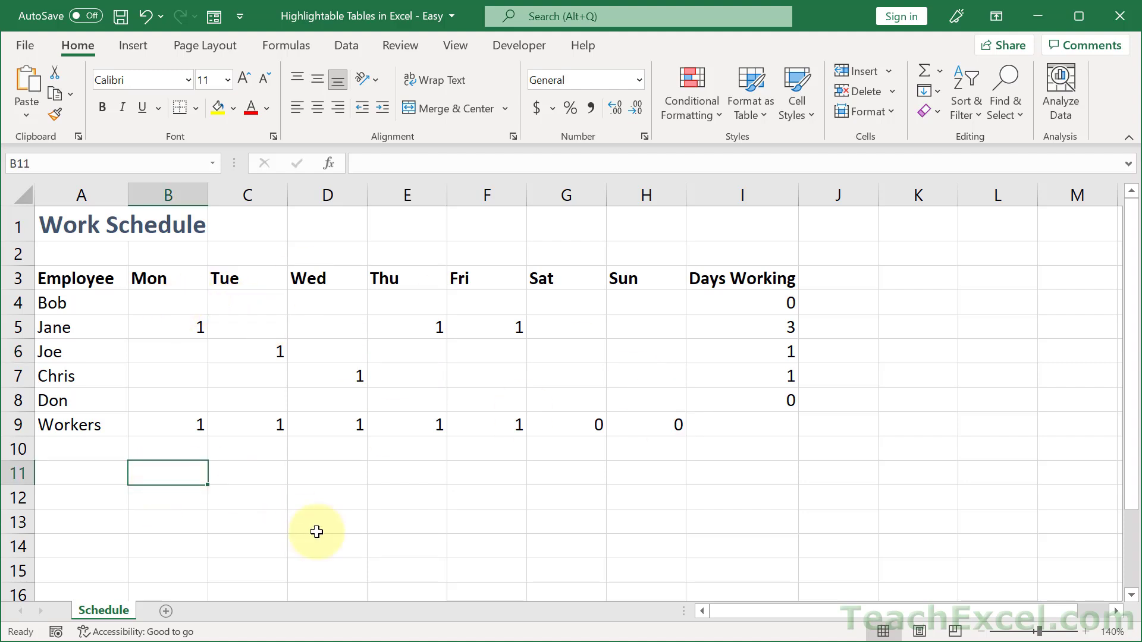
type("=")
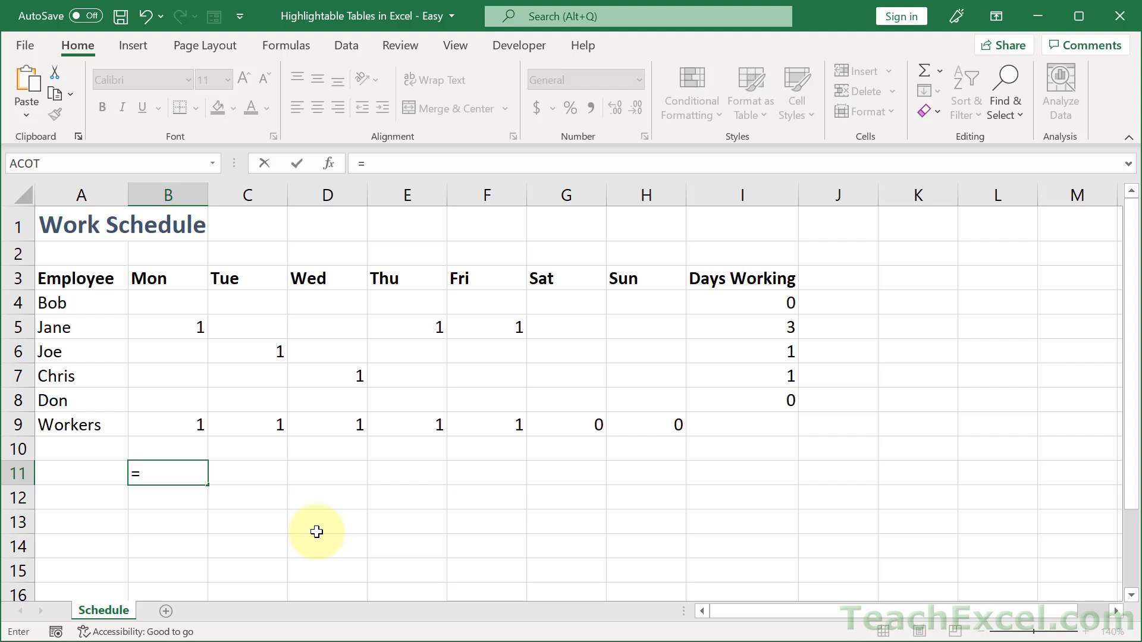
type("not")
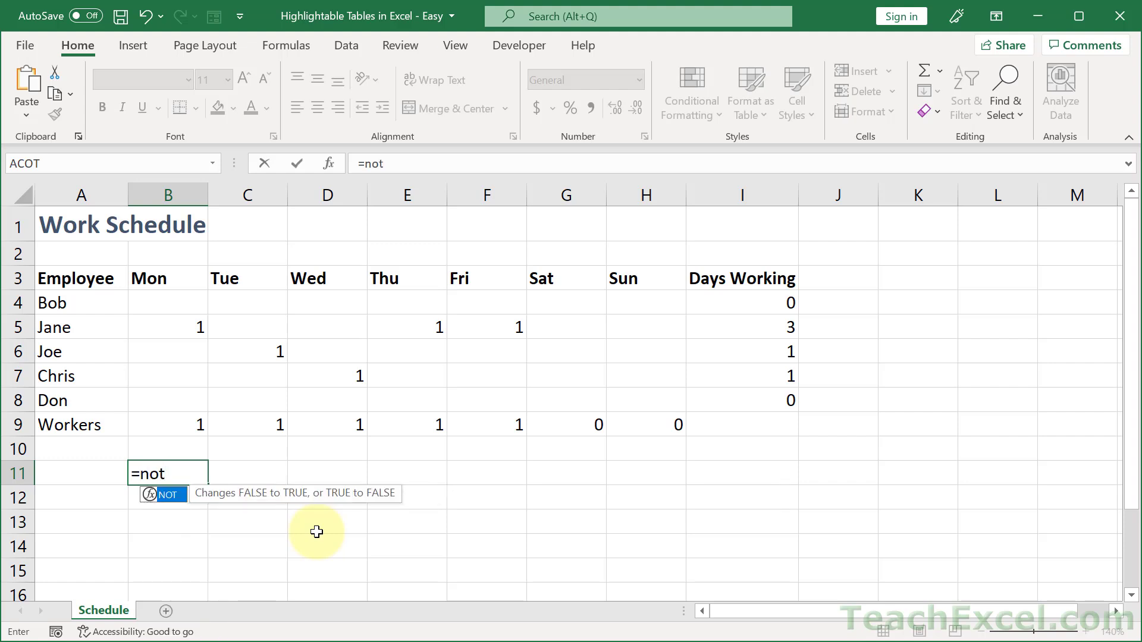
key("Tab")
type("isbl")
key("Tab")
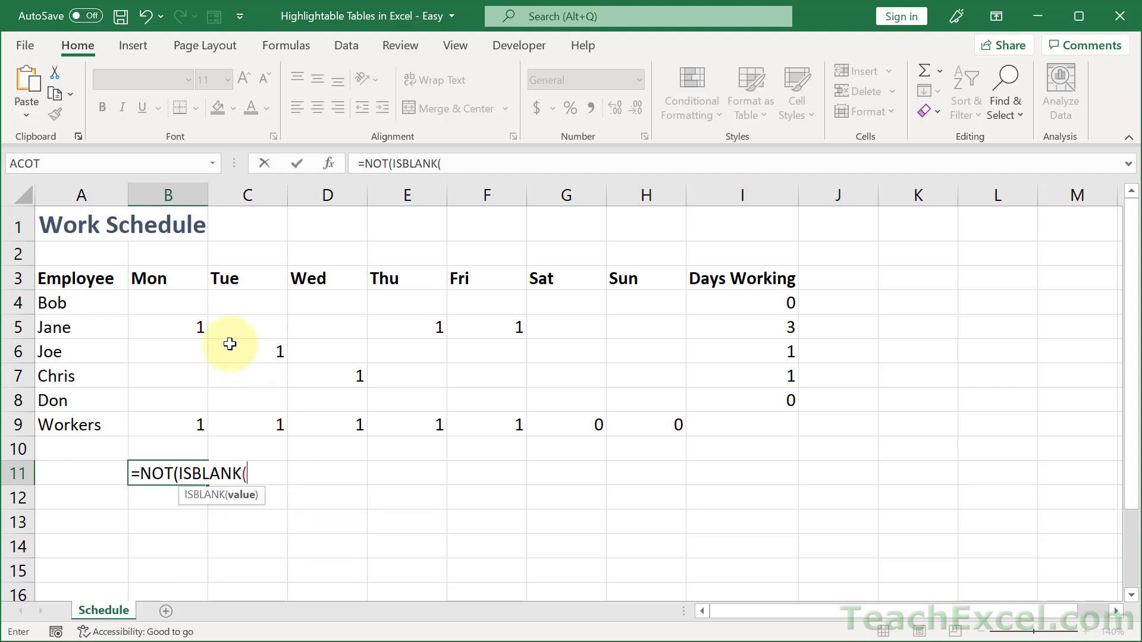
left_click(167, 302)
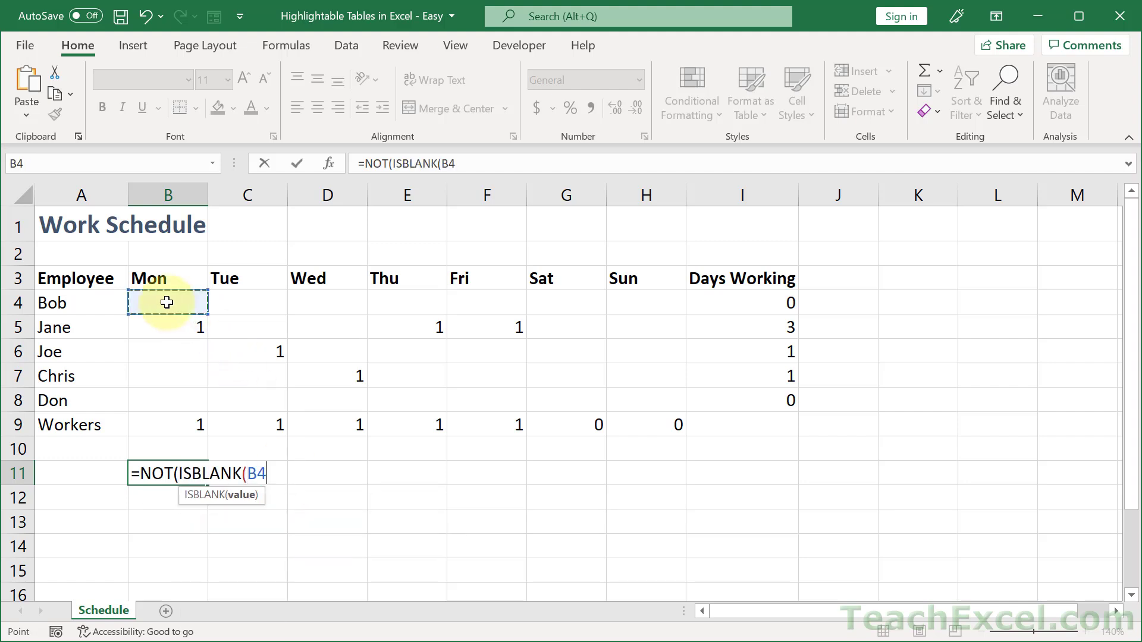
type("))")
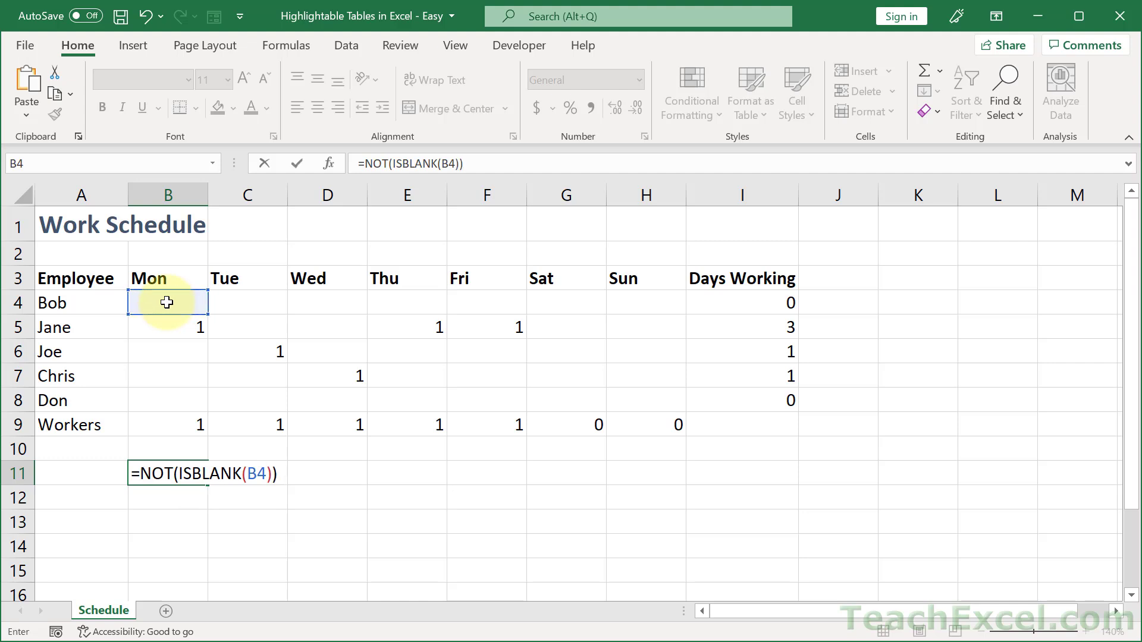
key("Return")
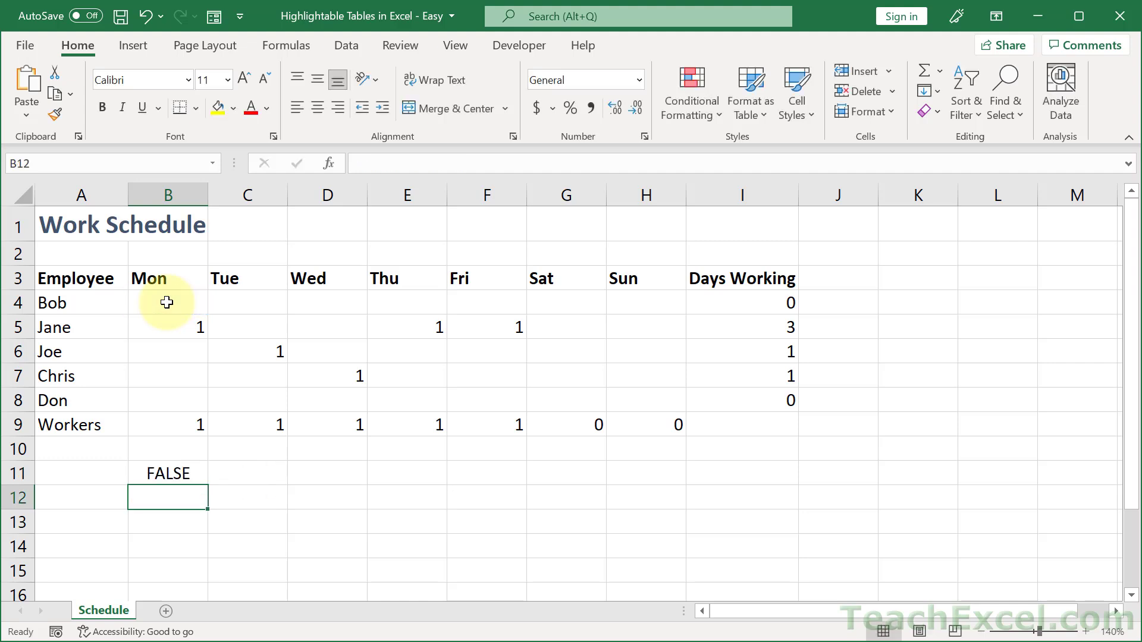
key("Up")
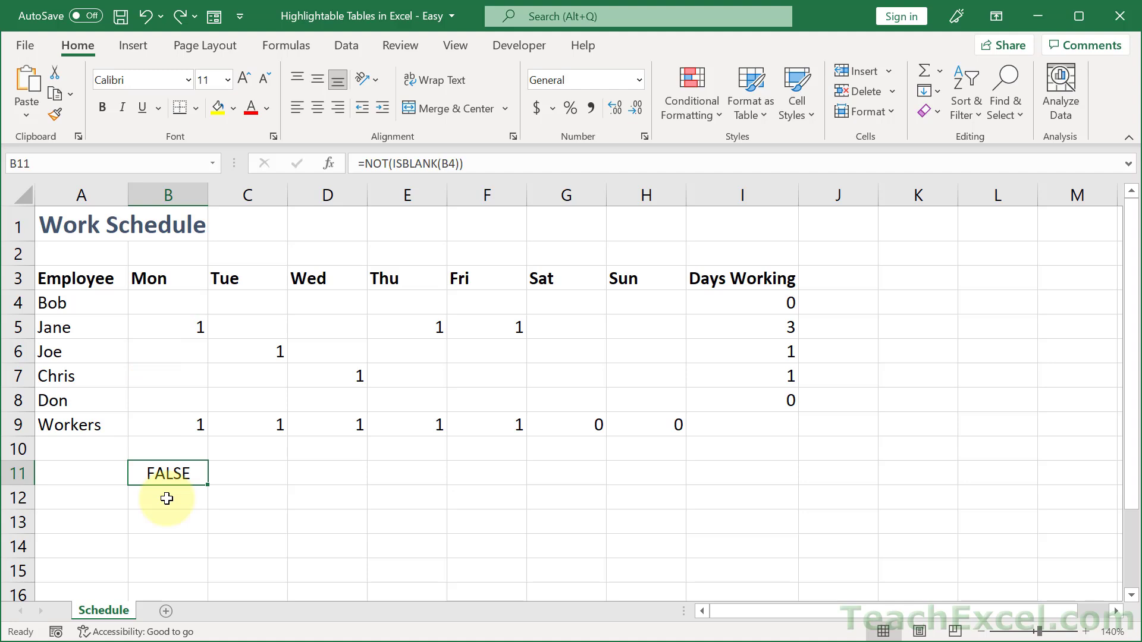
Step: Enter 1 in cell B4 to test the formula, and review the formula in B11 without changing it
left_click(178, 303)
type("1")
key("Return")
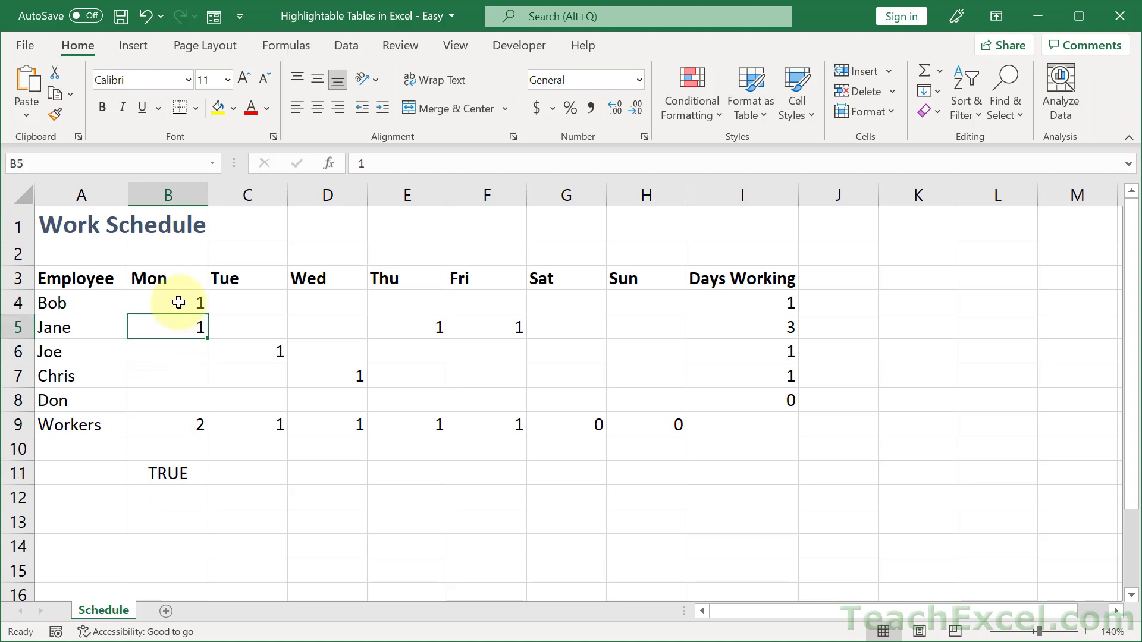
left_click(179, 303)
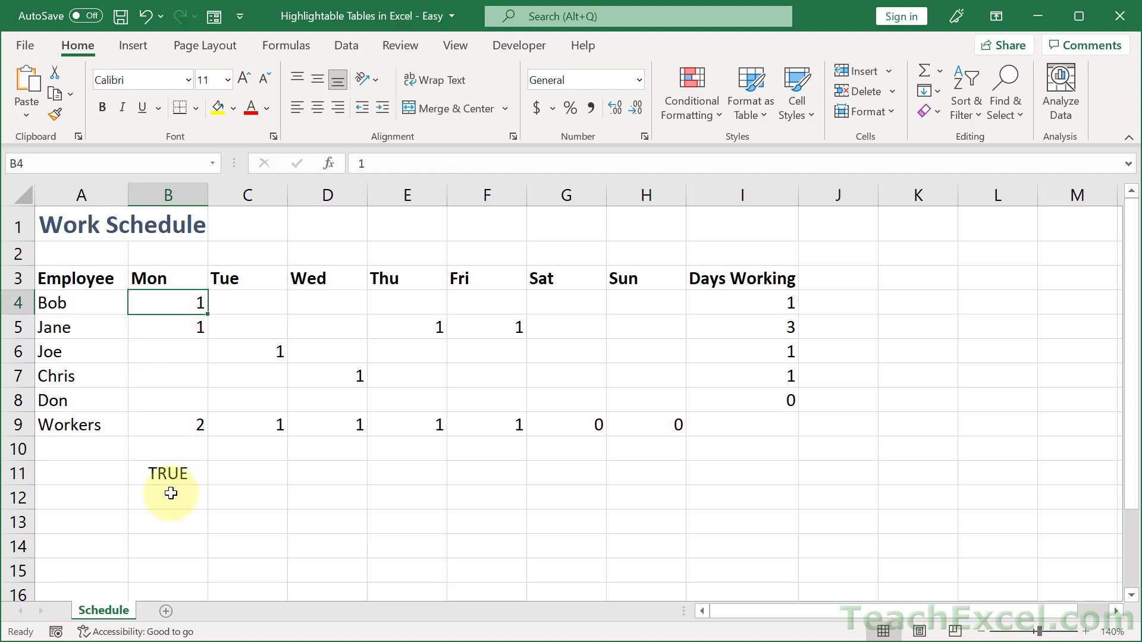
left_click(167, 476)
double_click(167, 476)
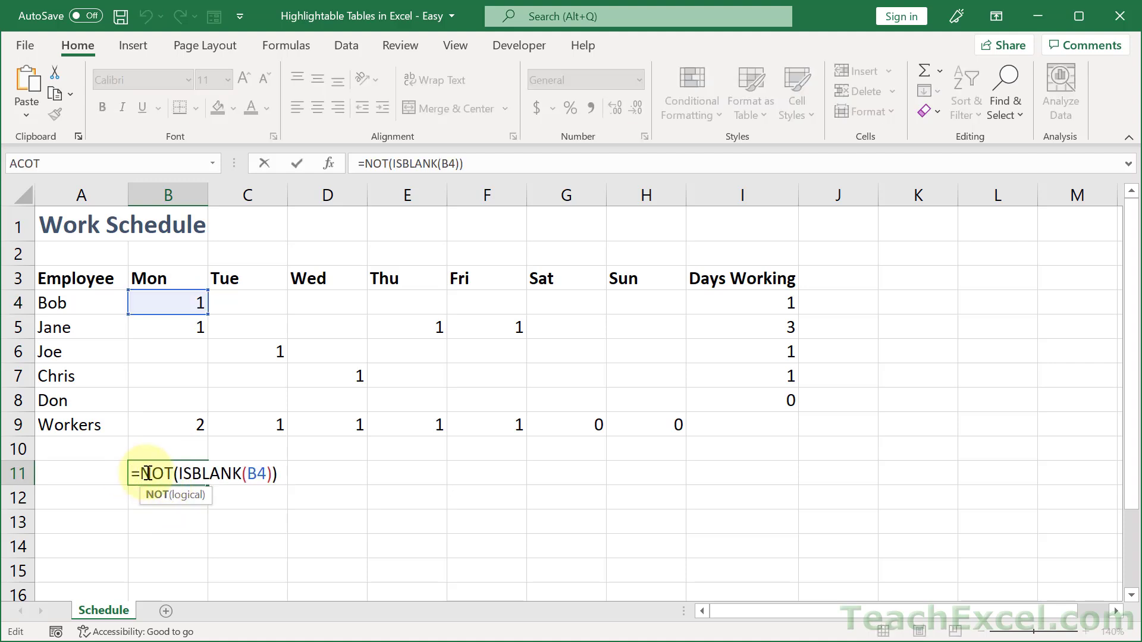
key("Escape")
Step: Start a formula-based conditional formatting rule for B4:H8 with the condition =NOT(ISBLANK(B4))
left_click_drag(173, 302, 648, 401)
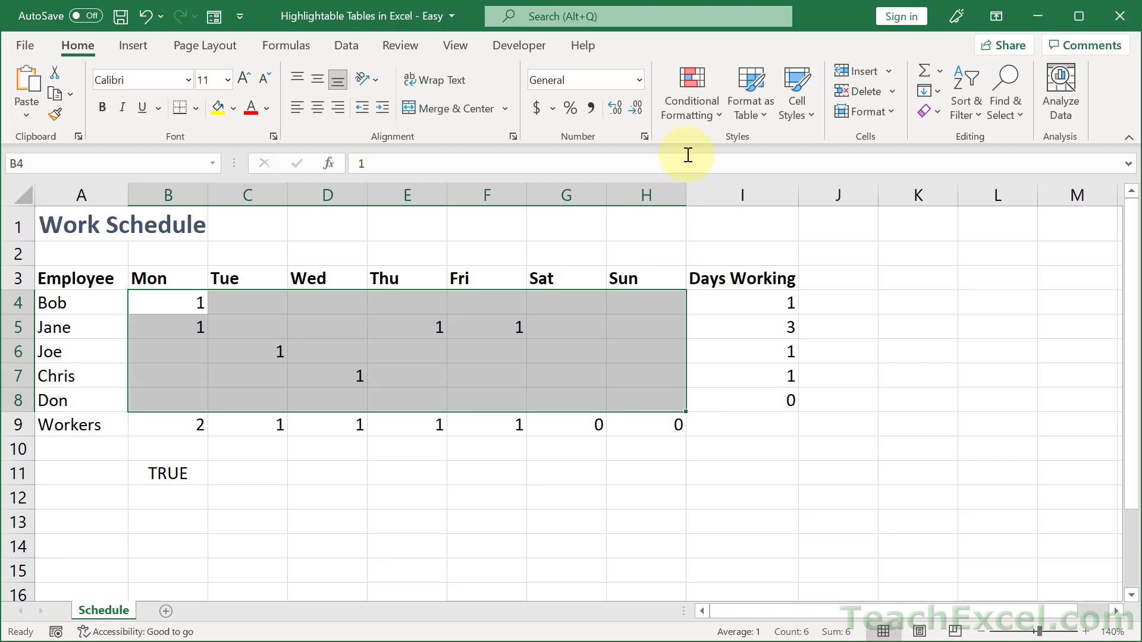
left_click(682, 109)
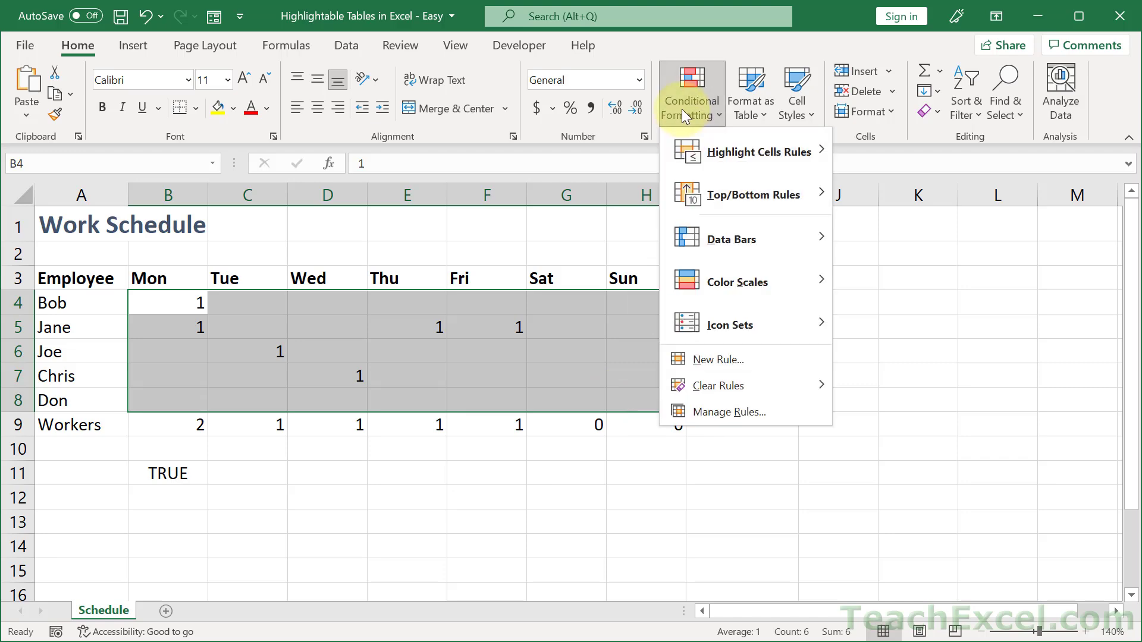
left_click(783, 351)
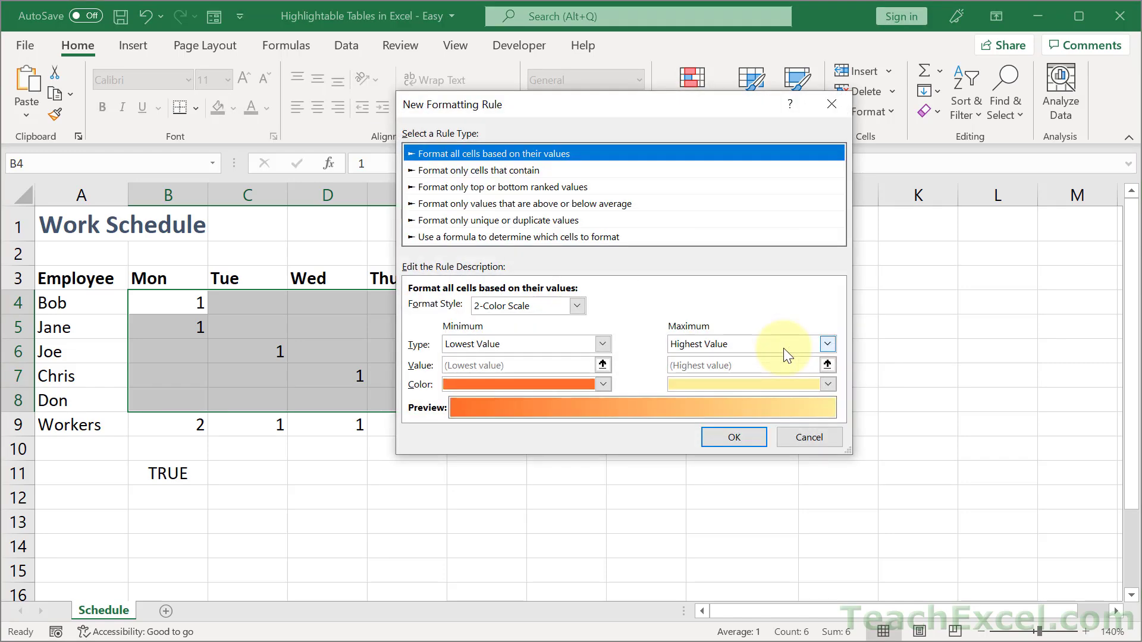
left_click(508, 238)
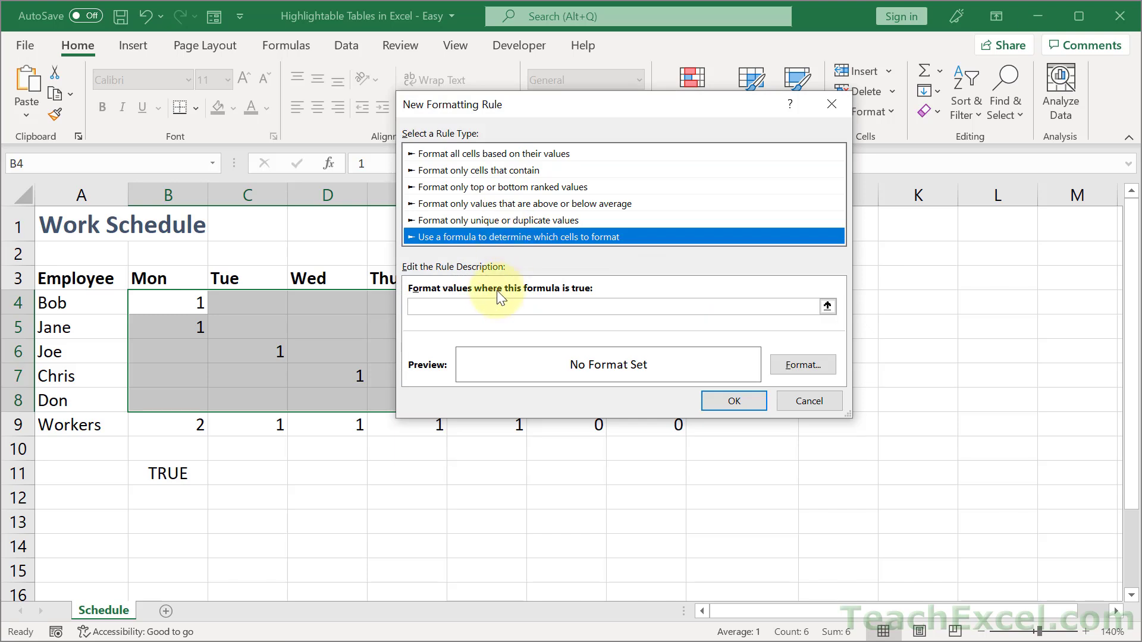
left_click(496, 306)
type("=NOT(ISBLANK(B4))")
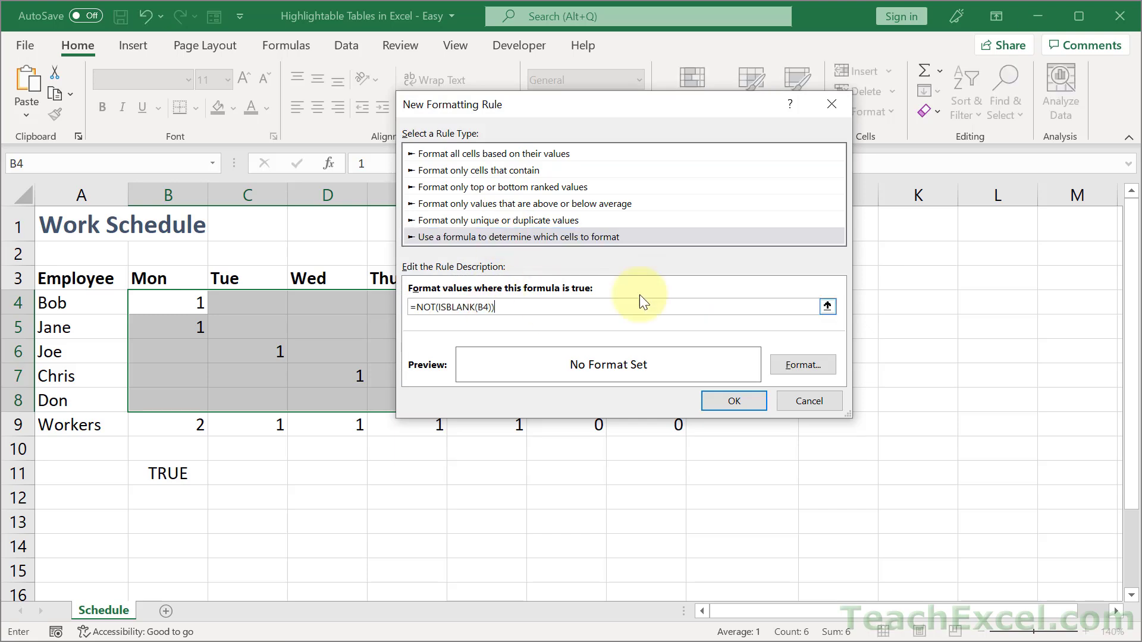
Step: Give the conditional formatting rule the lightest green background fill and apply it to the schedule cells
left_click(802, 364)
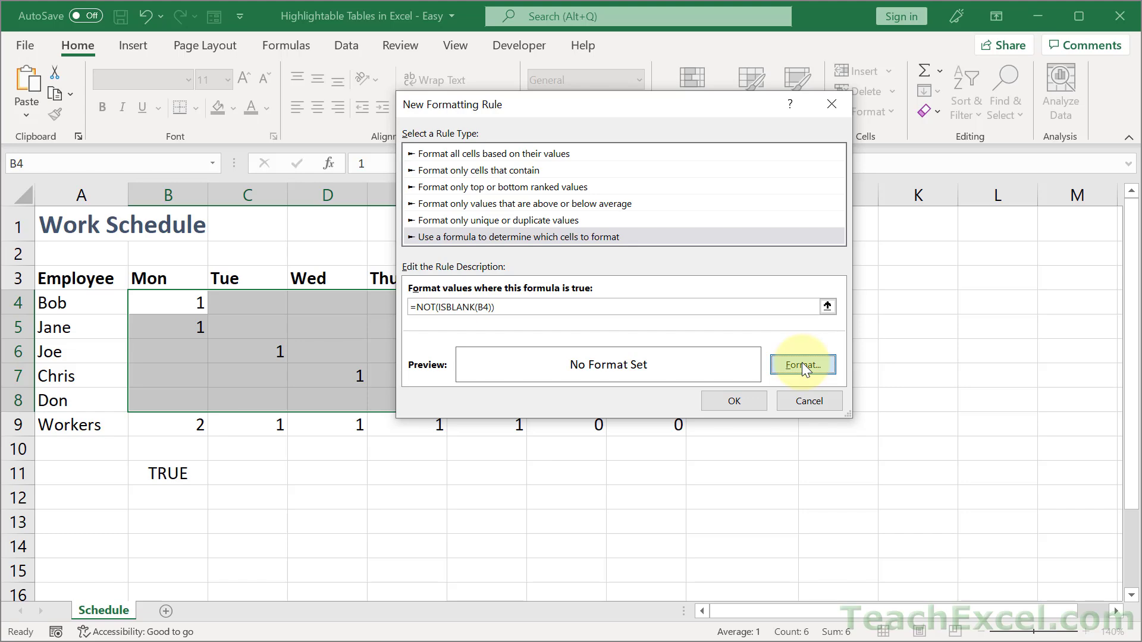
left_click(587, 41)
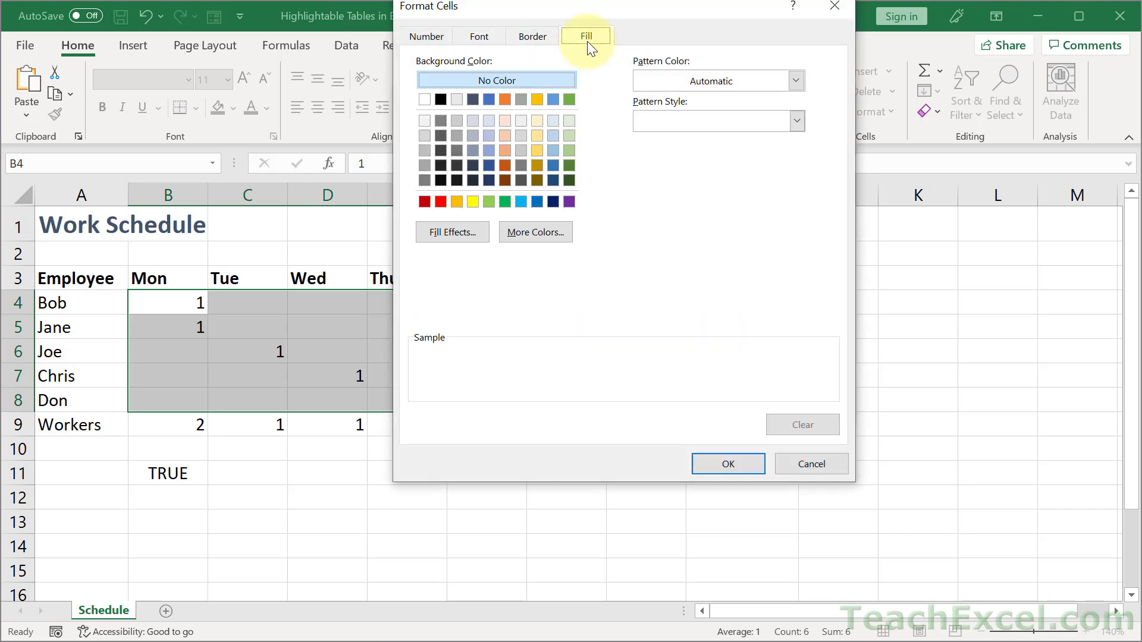
left_click(569, 121)
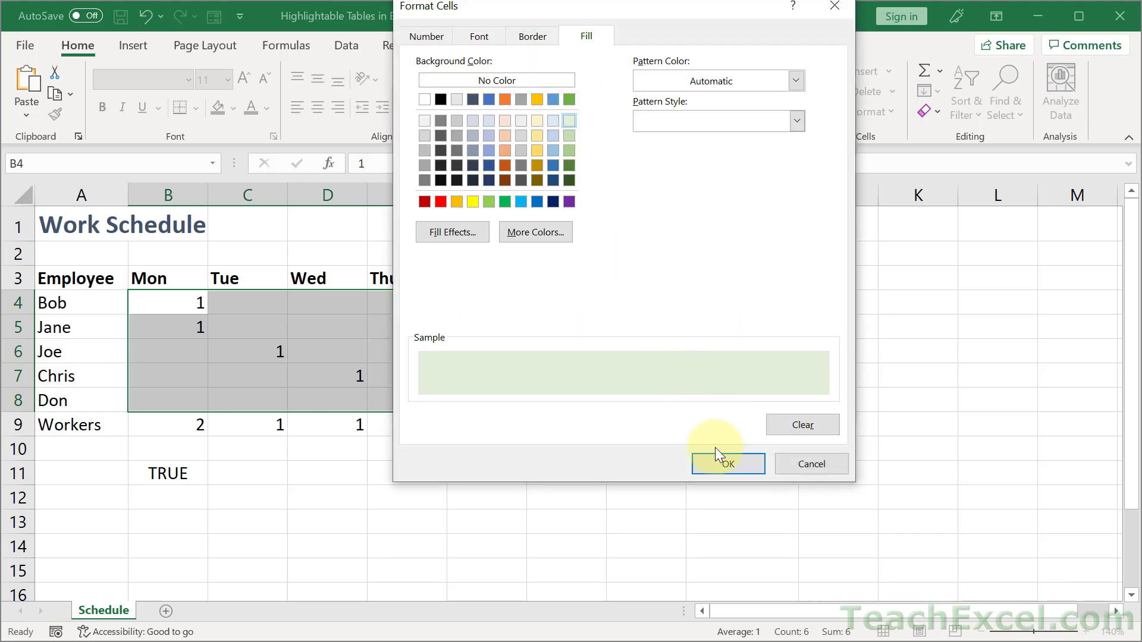
left_click(721, 463)
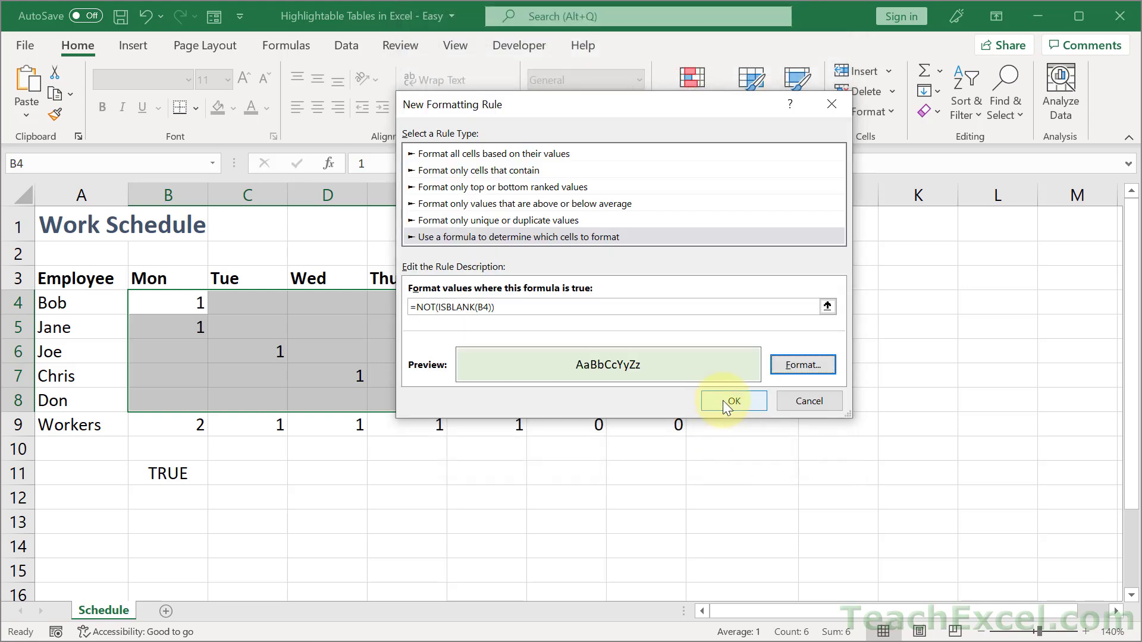
left_click(723, 401)
left_click(343, 475)
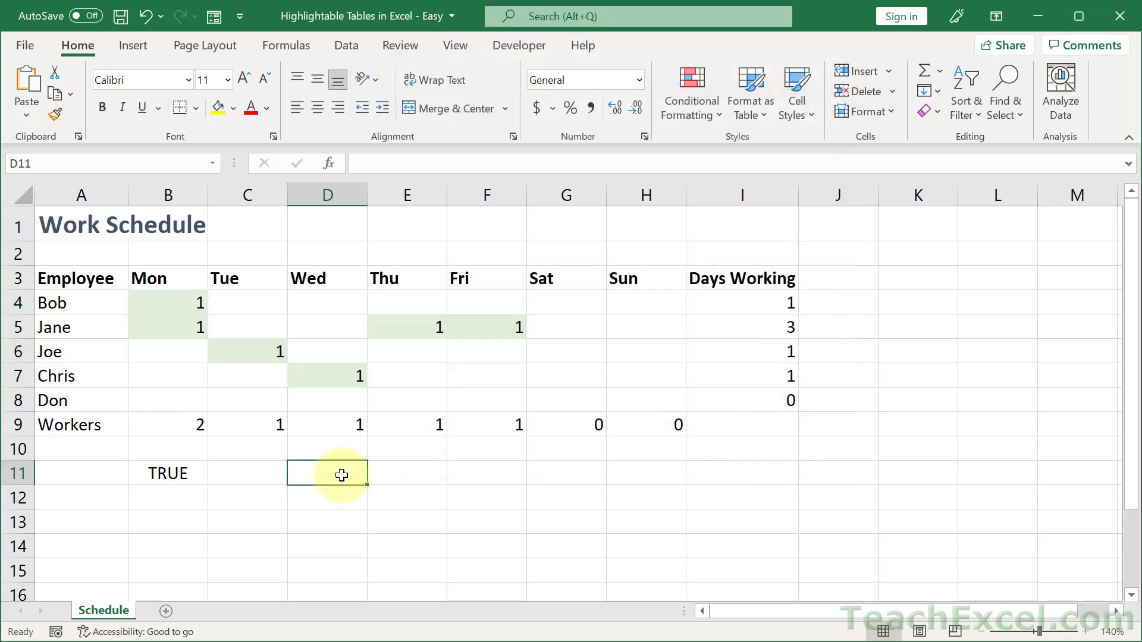
Step: Test the highlighting by entering 1 in cell F7, and clear the cell again
left_click(493, 371)
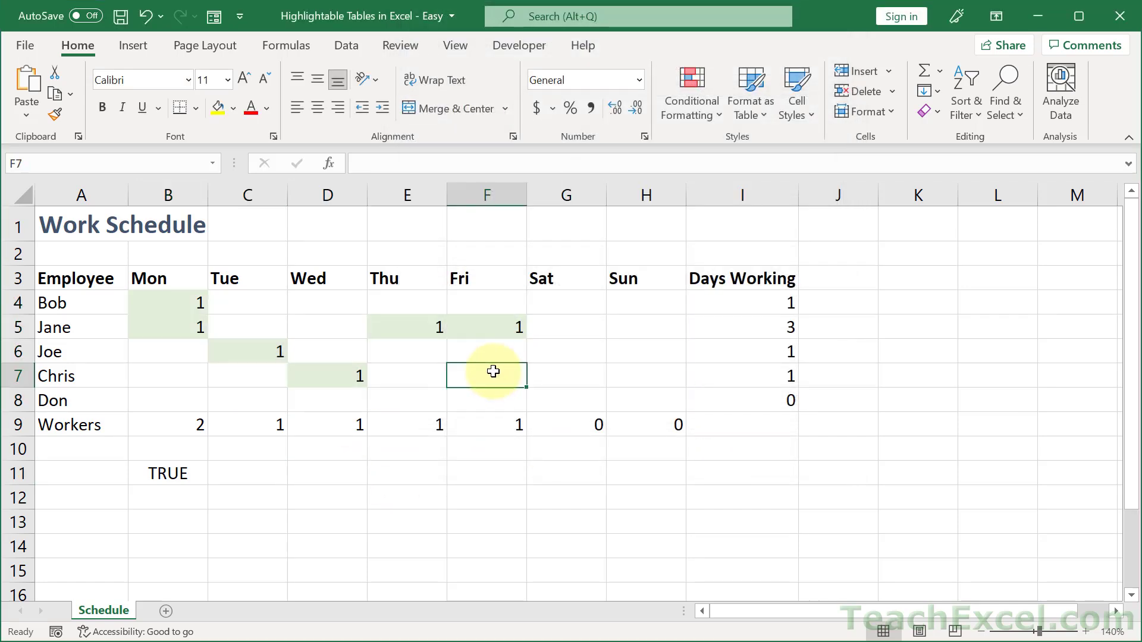
type("1")
key("Return")
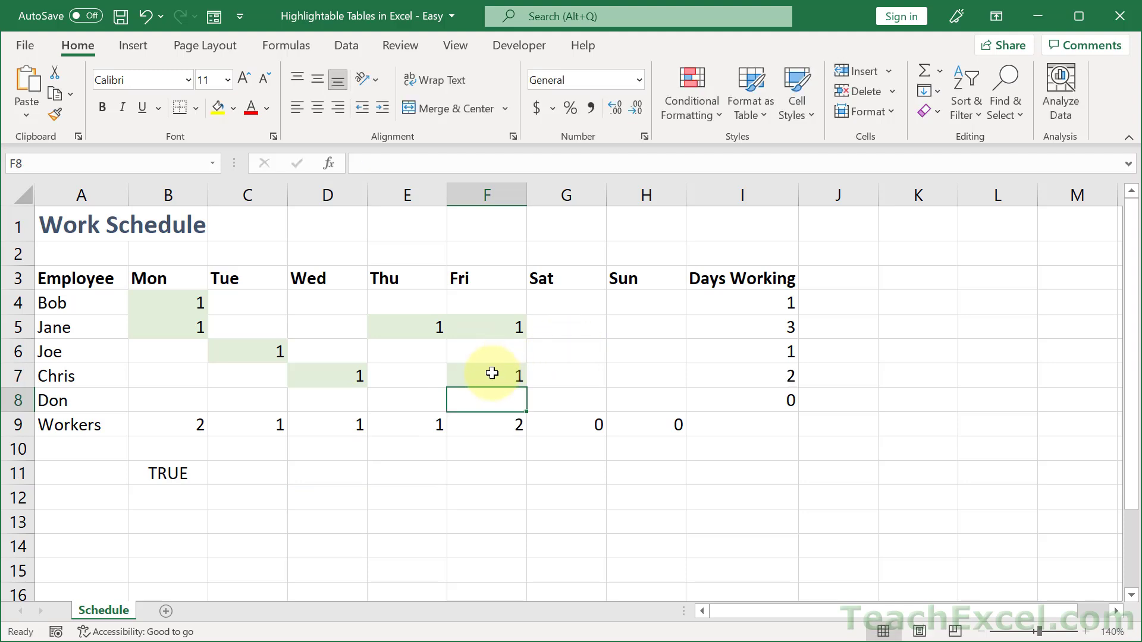
left_click(492, 377)
key("Delete")
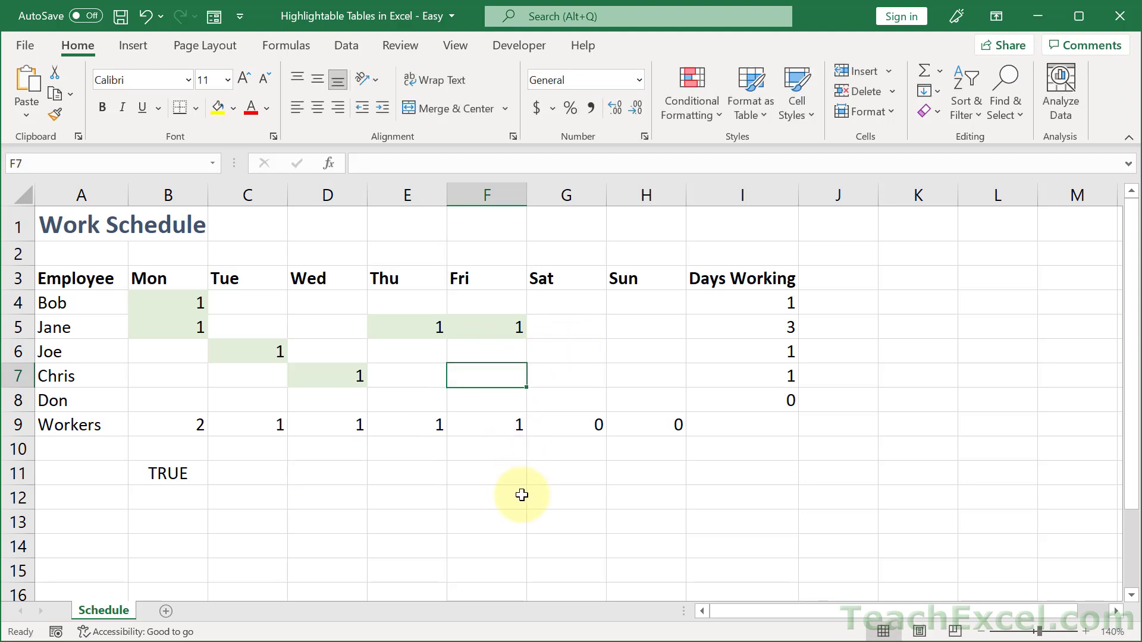
Step: Mark Saturday shifts by entering 1 in cells G6 and G7
left_click(571, 357)
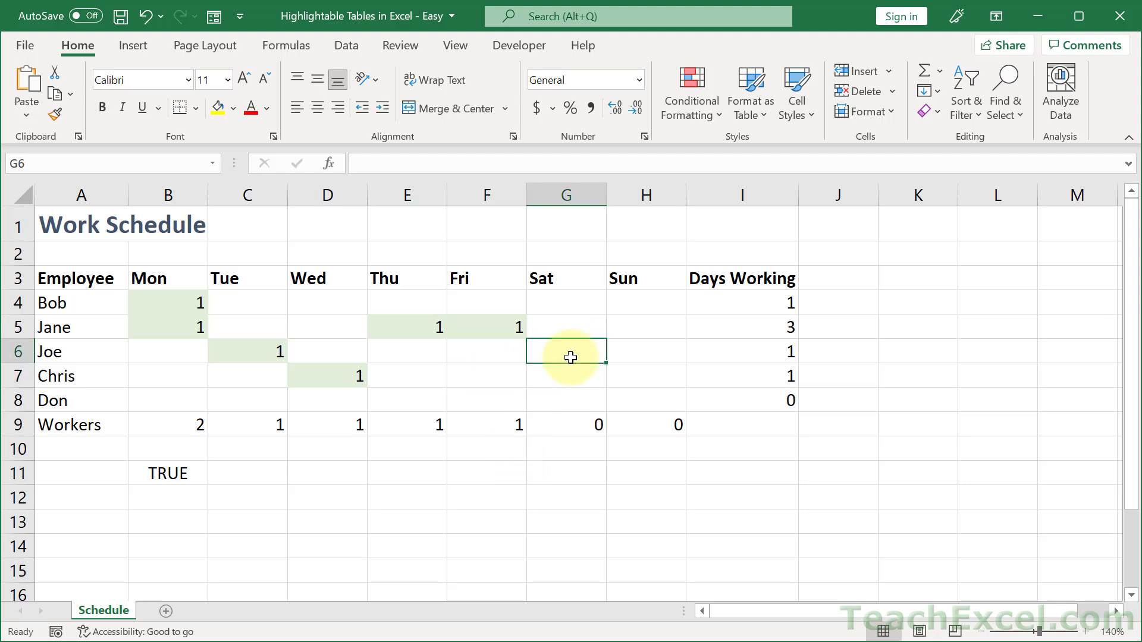
type("1")
key("Return")
type("1")
key("Return")
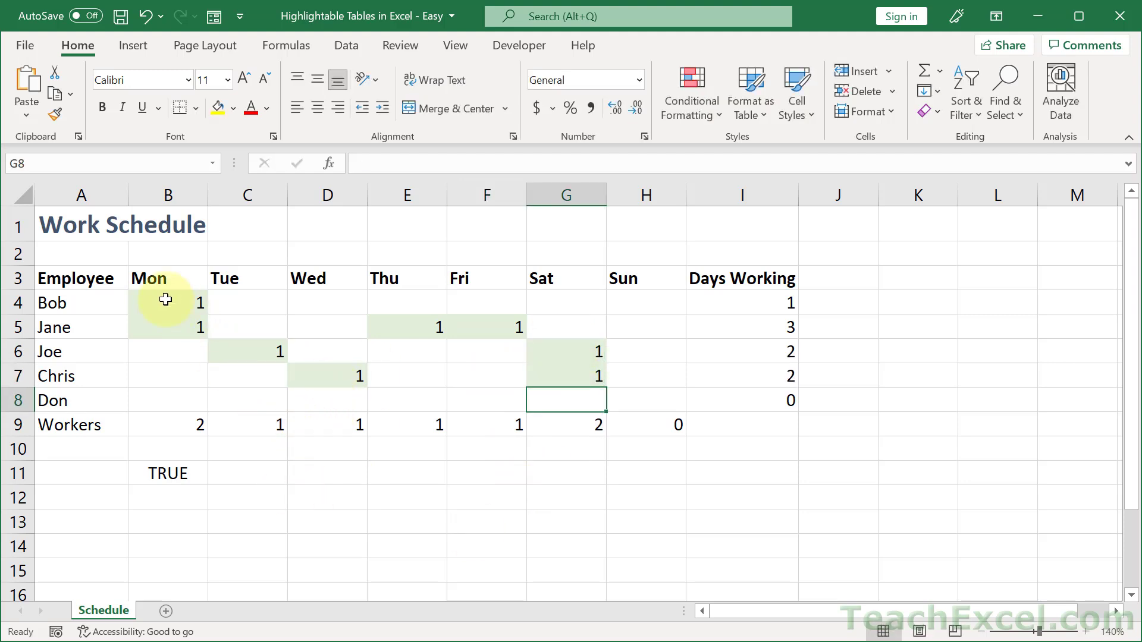
Step: Hide the values in the schedule range B4:H8 by applying the custom number format ;;; to it
left_click(165, 300)
left_click_drag(165, 300, 671, 398)
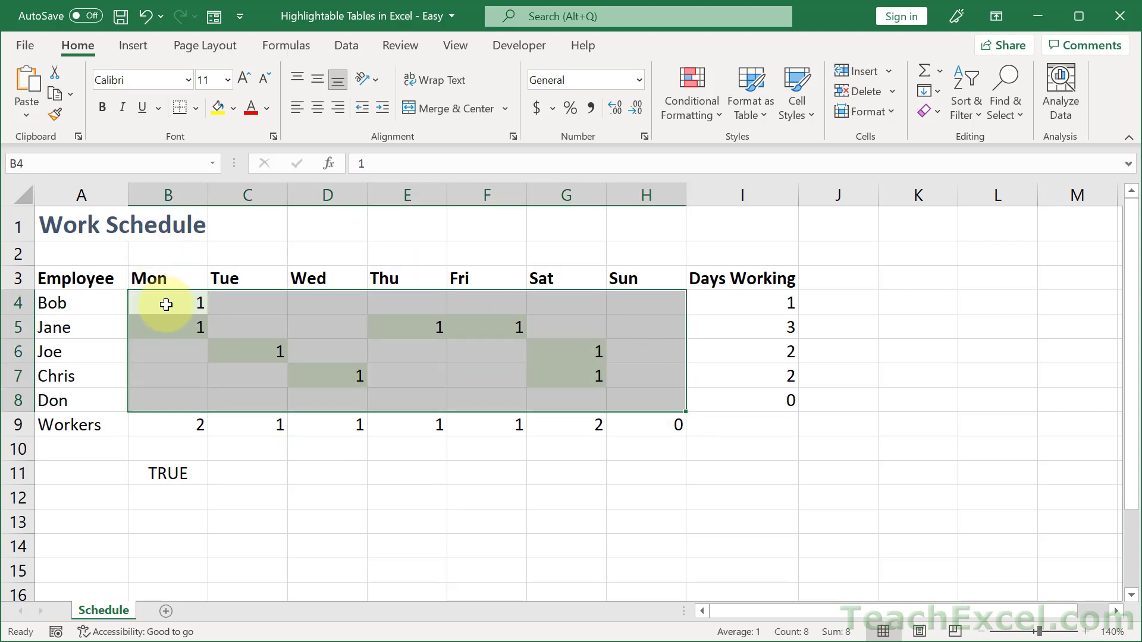
right_click(166, 304)
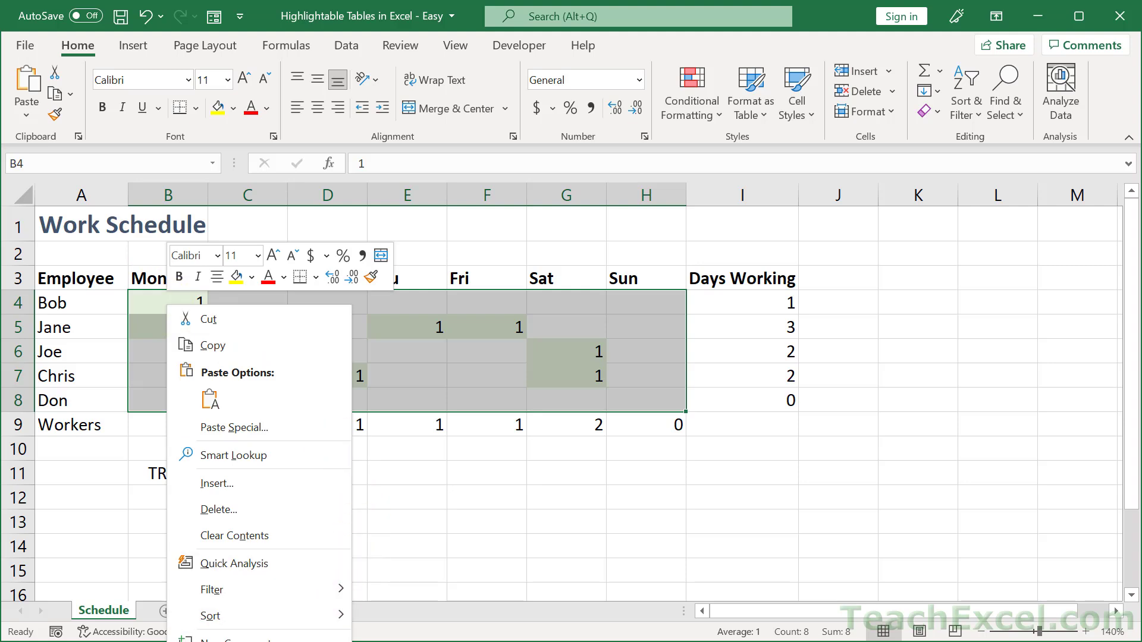
left_click(233, 641)
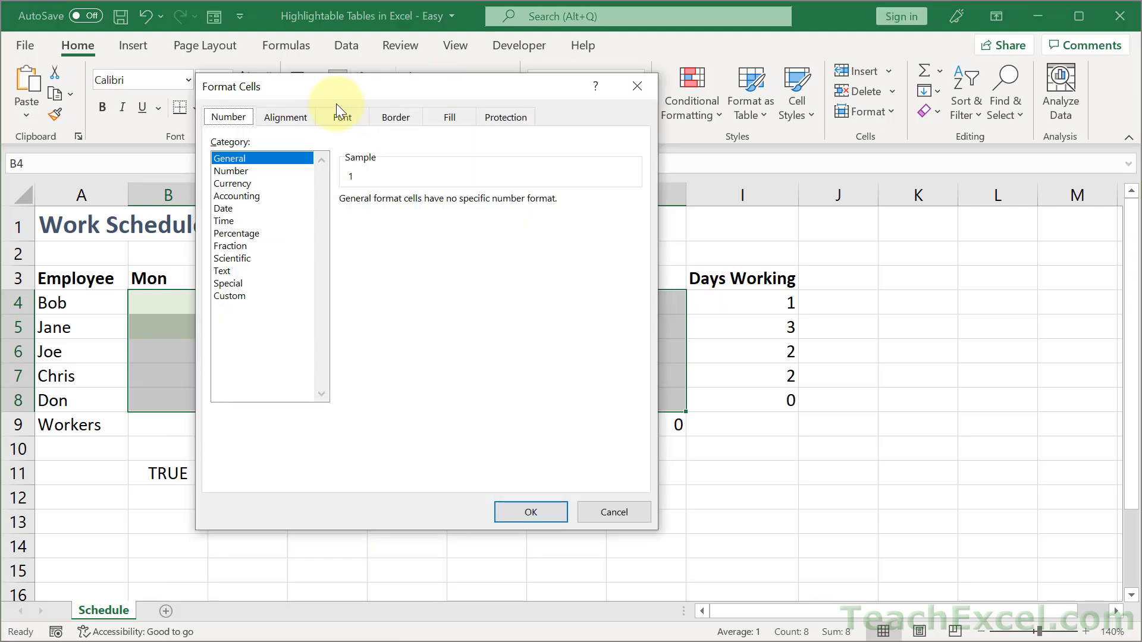
left_click(241, 296)
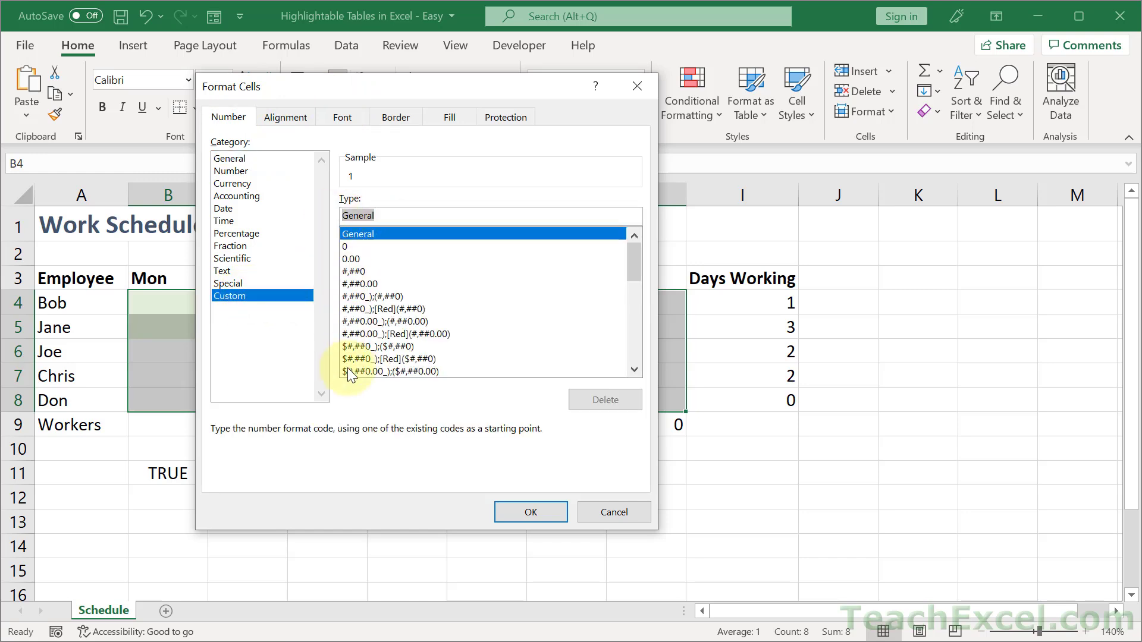
type(";;;")
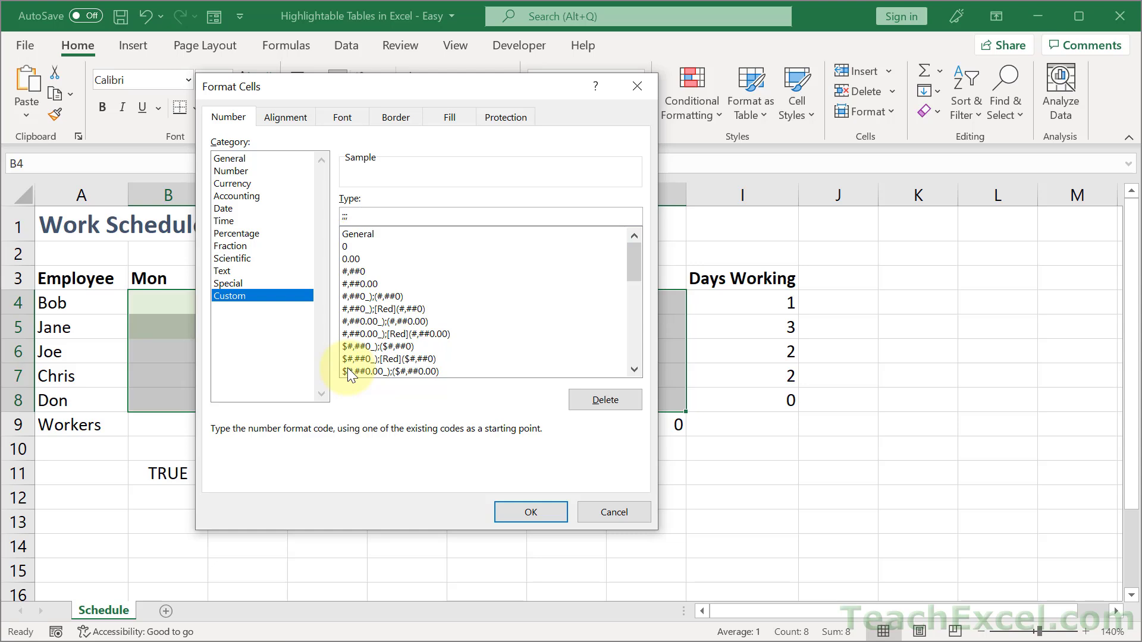
left_click(524, 512)
left_click(524, 513)
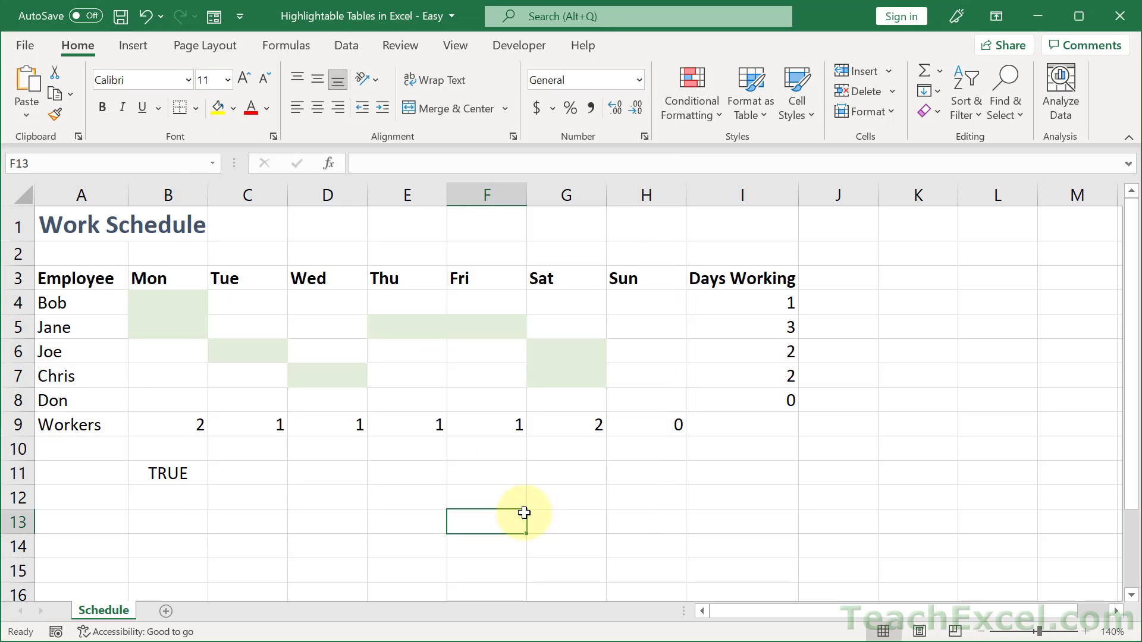
Step: Mark Thursday shifts by entering 1 in cells E6 and E7
left_click(411, 352)
type("x")
key("Return")
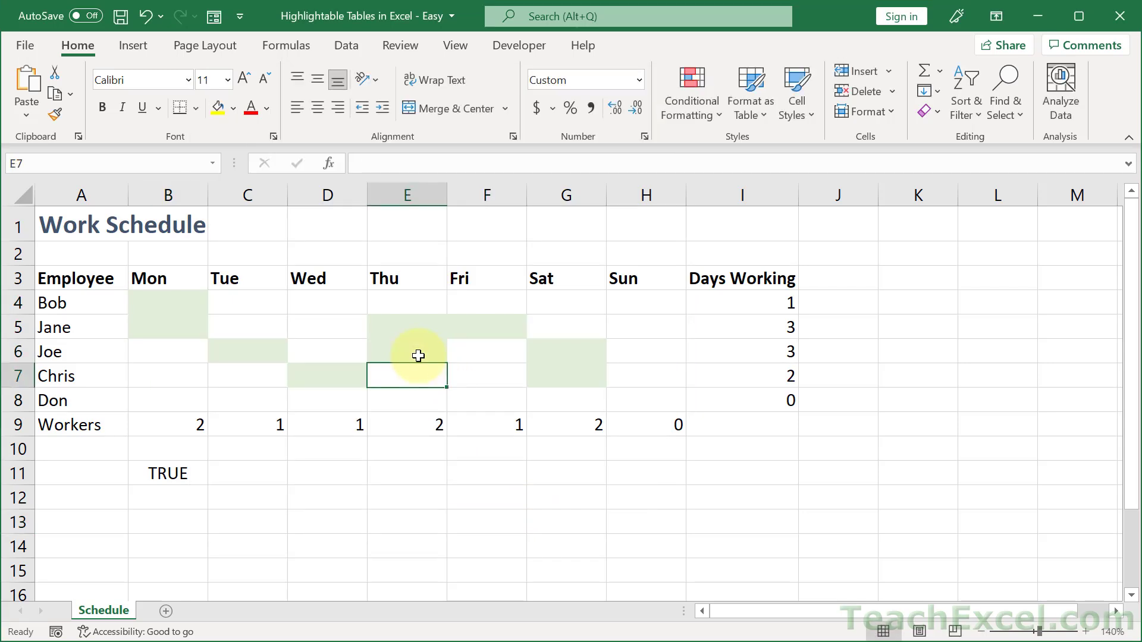
type("x")
key("Return")
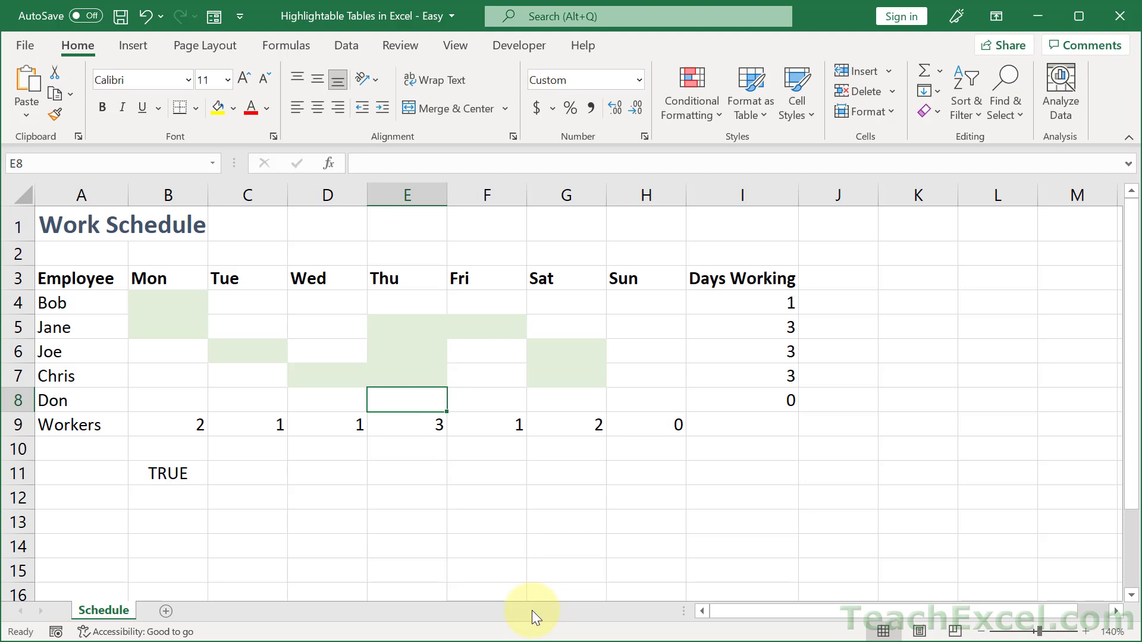
Step: Clear the shift in cell E7 and check the hidden value stored in cell E6
key("Up")
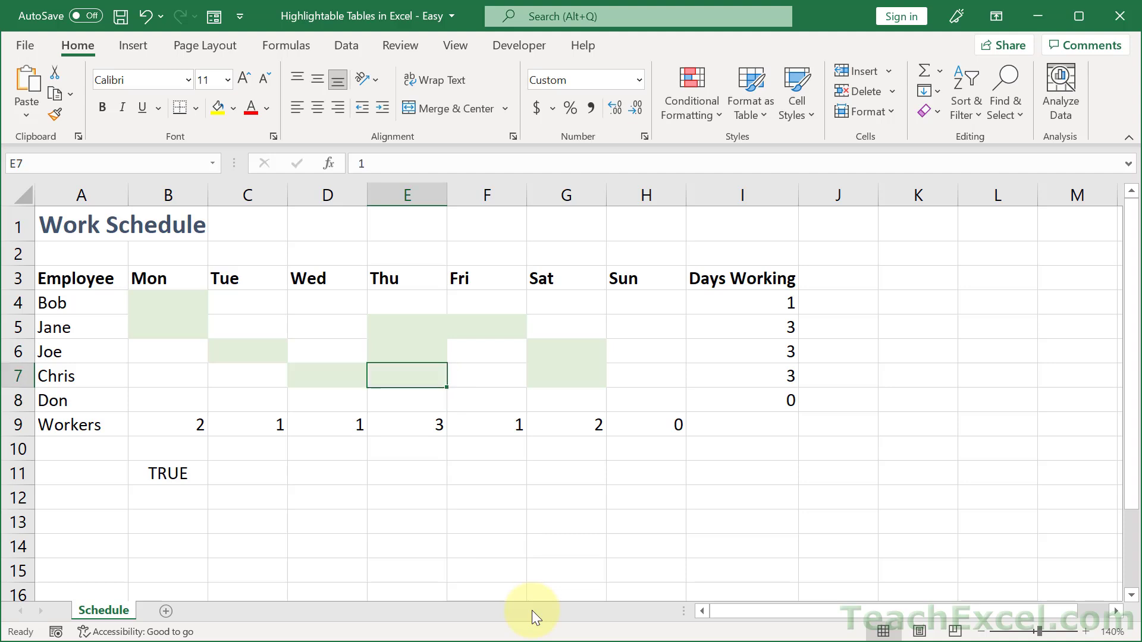
key("Delete")
key("Up")
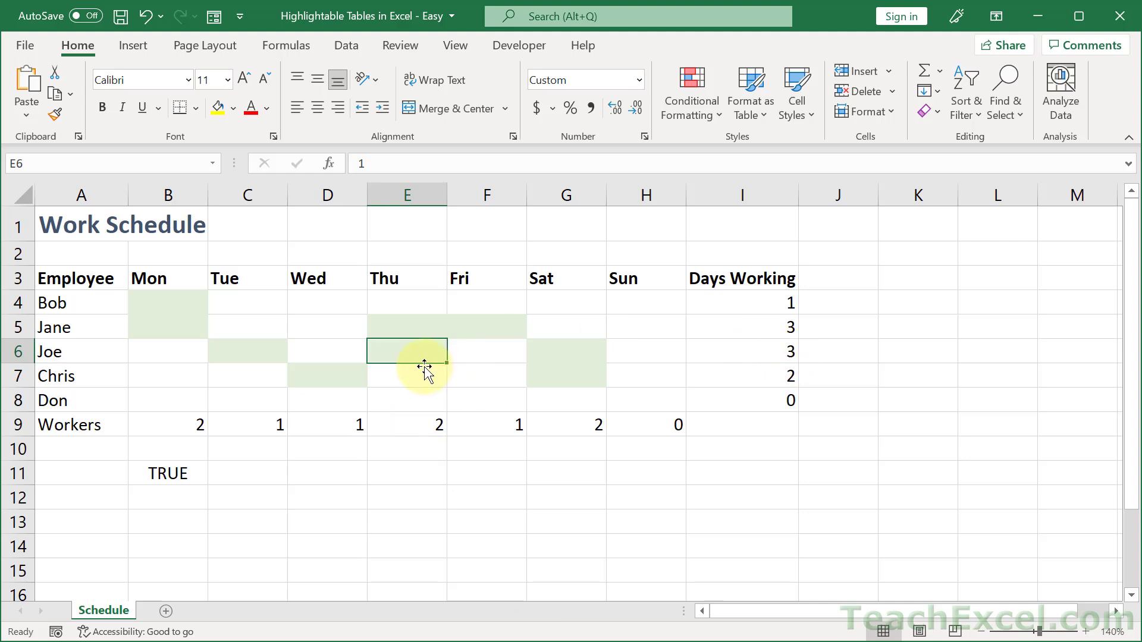
left_click(405, 331)
left_click(404, 346)
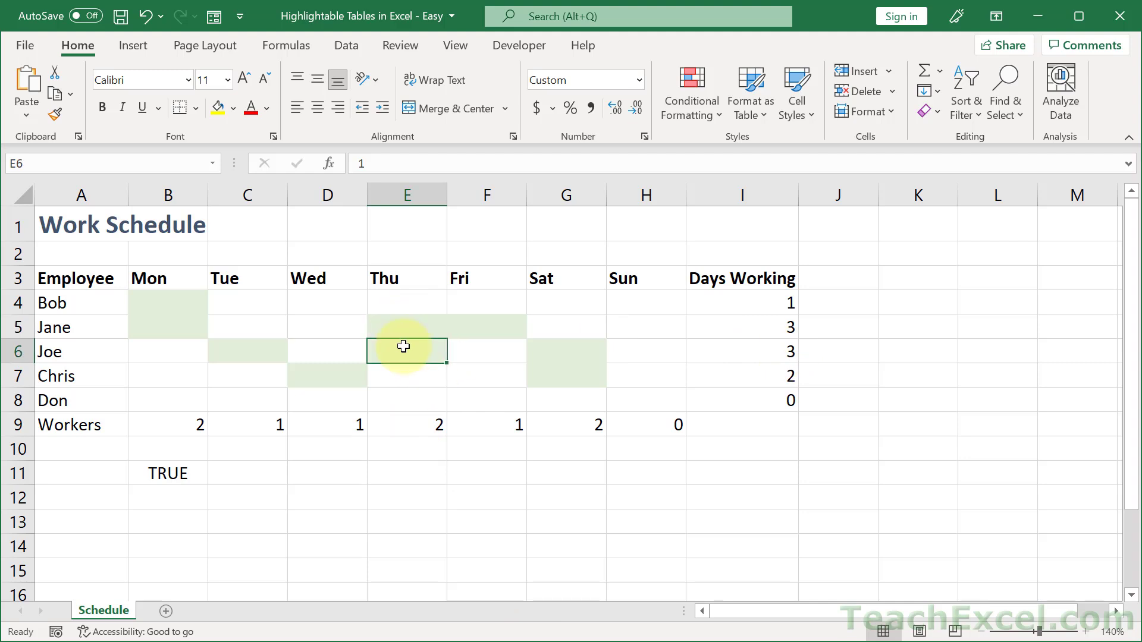